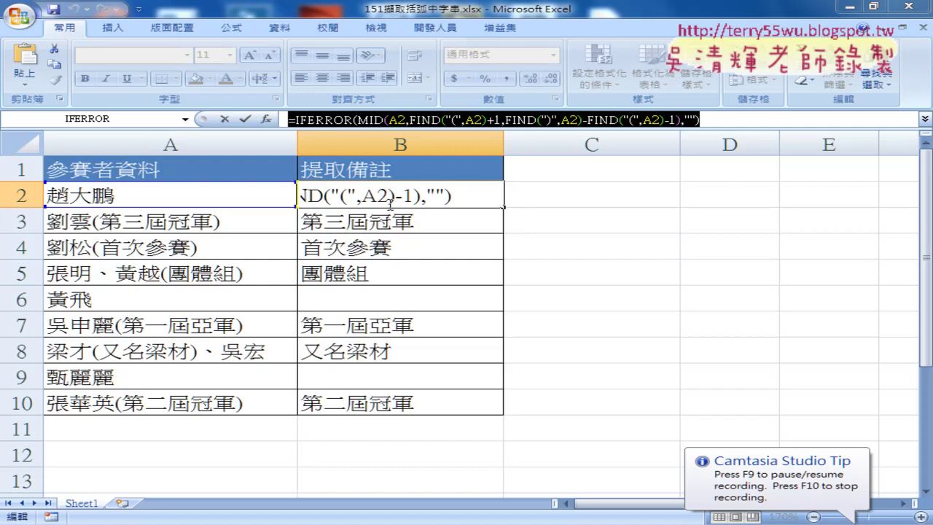
# Step: Commit the IFERROR/MID formula in B2, fill it down to B10, and show the Developer tab
pyautogui.click(245, 118)
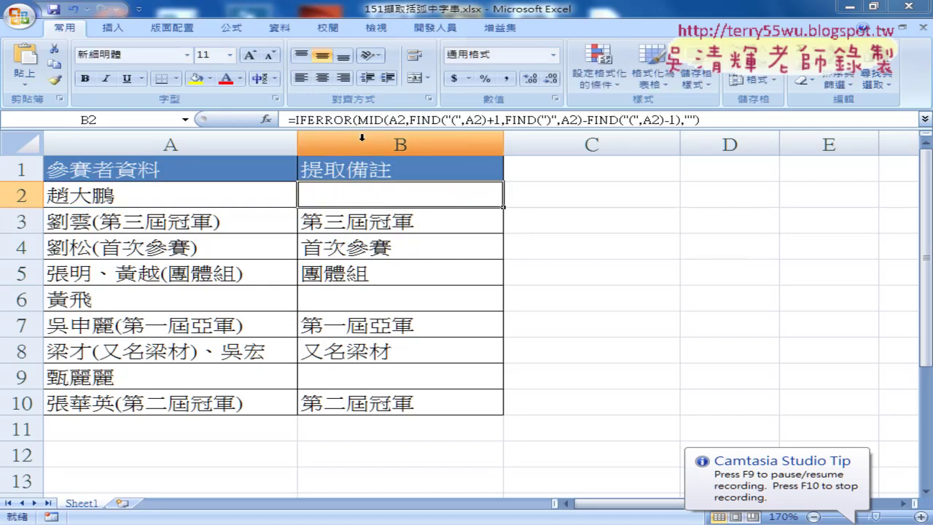
pyautogui.moveTo(502, 207); pyautogui.dragTo(502, 408)
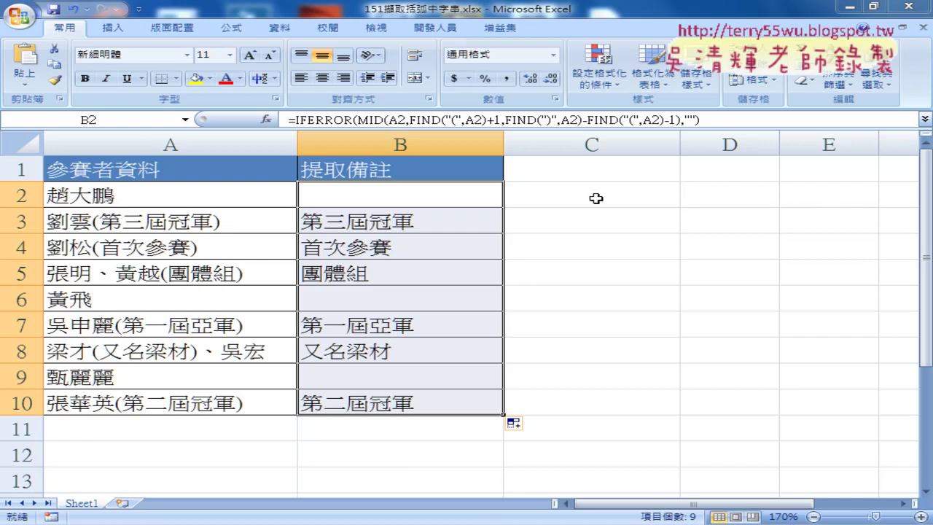
pyautogui.click(430, 28)
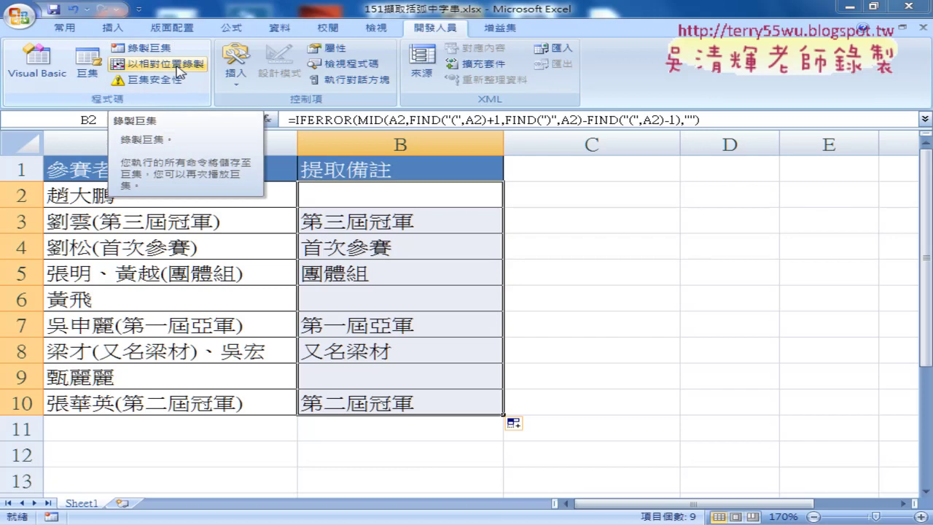
# Step: Narrow column C and check the extraction formula in B2
pyautogui.click(570, 199)
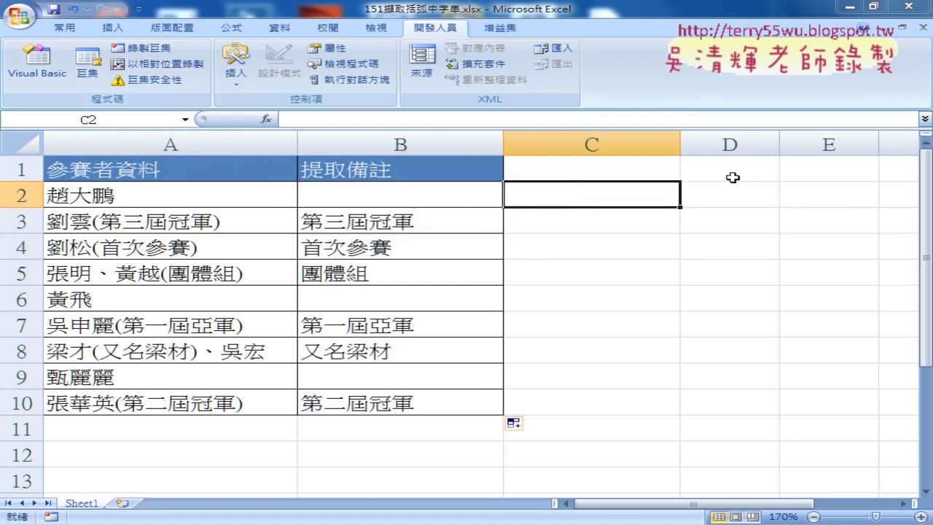
pyautogui.moveTo(681, 145); pyautogui.dragTo(550, 151)
pyautogui.click(619, 192)
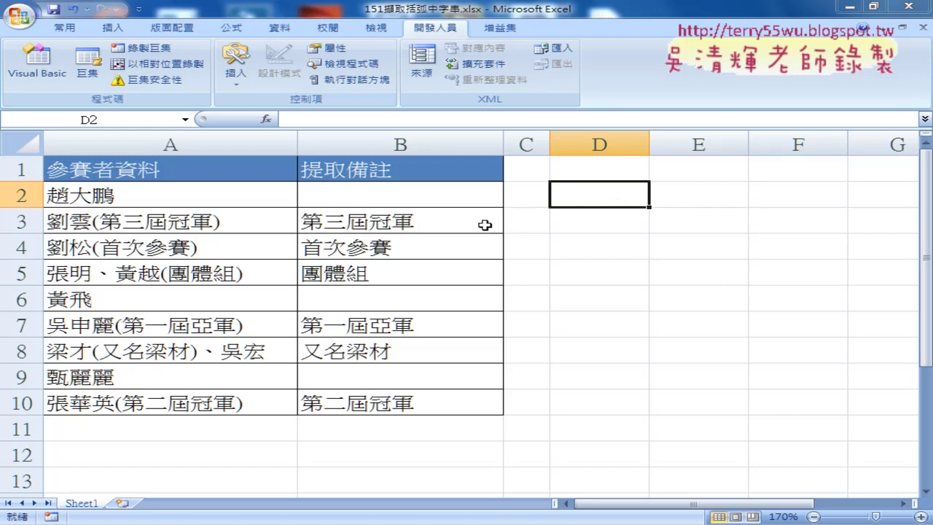
pyautogui.click(407, 196)
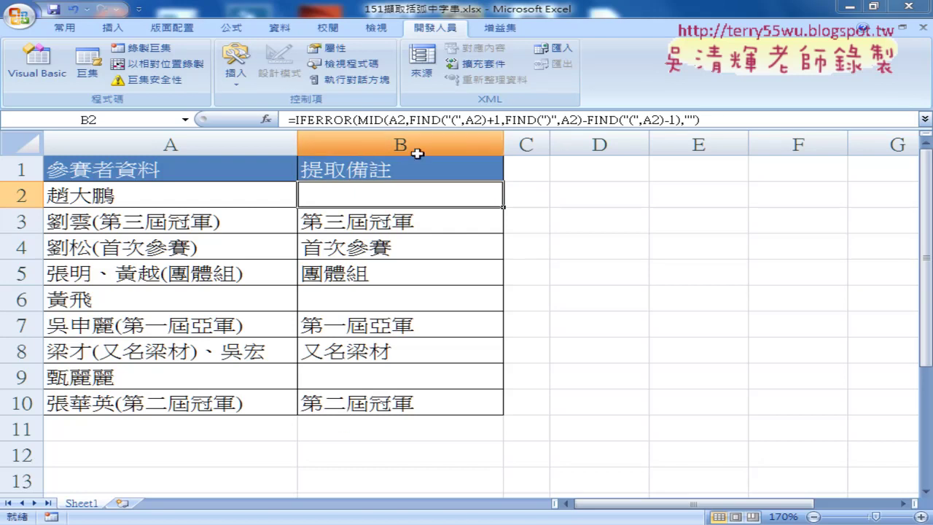
pyautogui.click(680, 219)
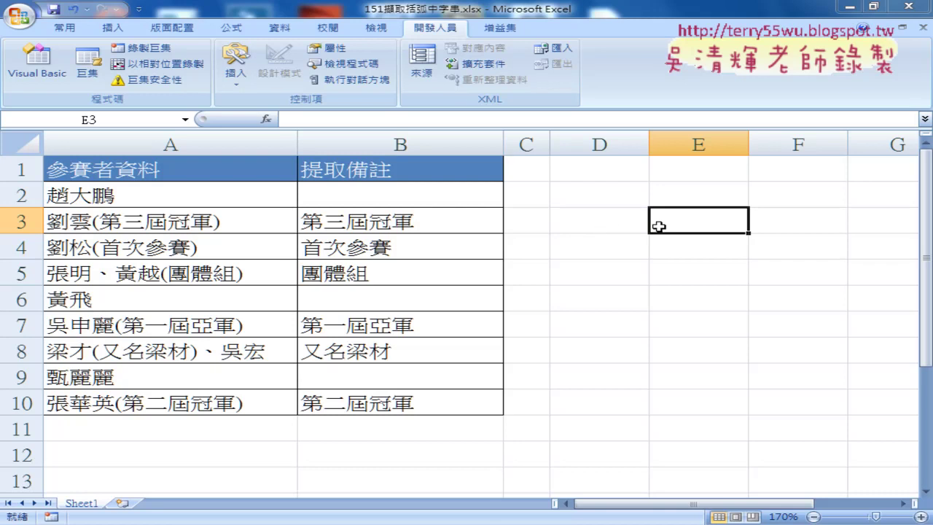
# Step: Fill B2's IFERROR formula down to B10 and review the B2:B10 results
pyautogui.click(409, 198)
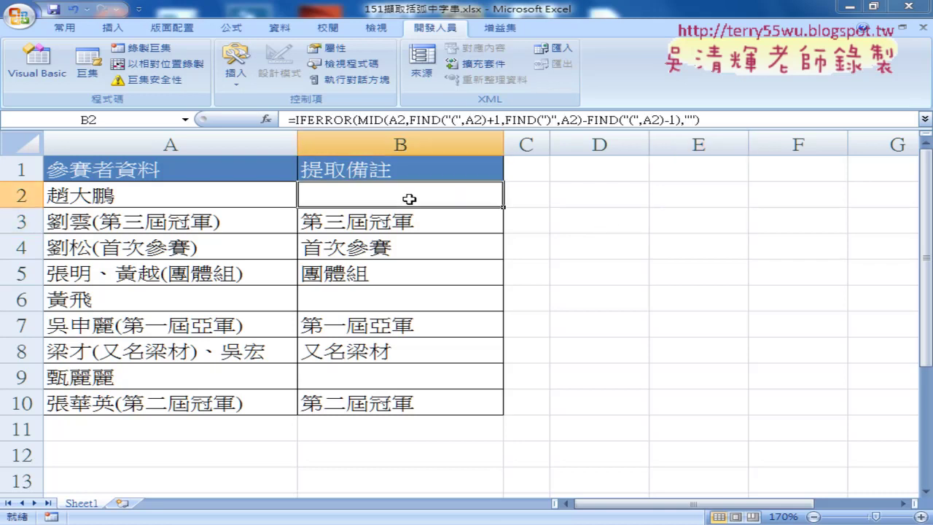
pyautogui.doubleClick(409, 199)
pyautogui.click(251, 119)
pyautogui.doubleClick(503, 208)
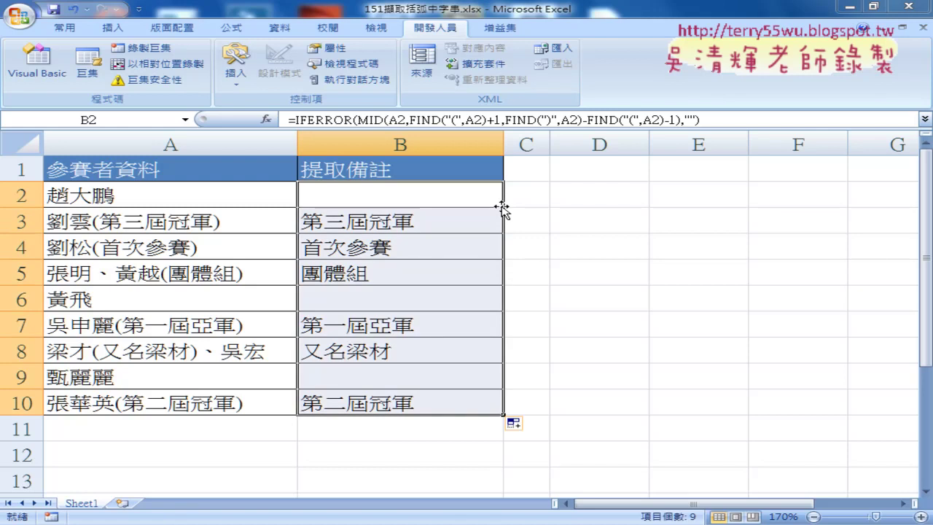
pyautogui.click(611, 204)
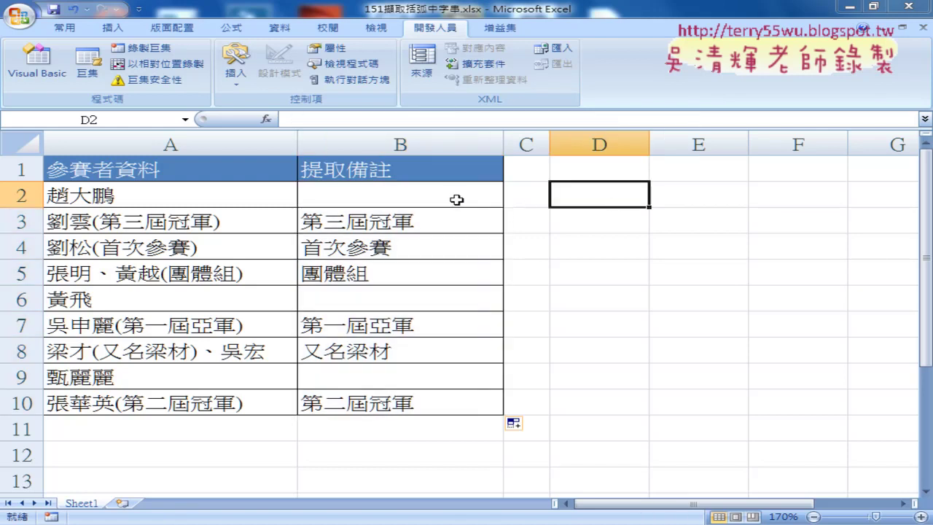
pyautogui.click(456, 199)
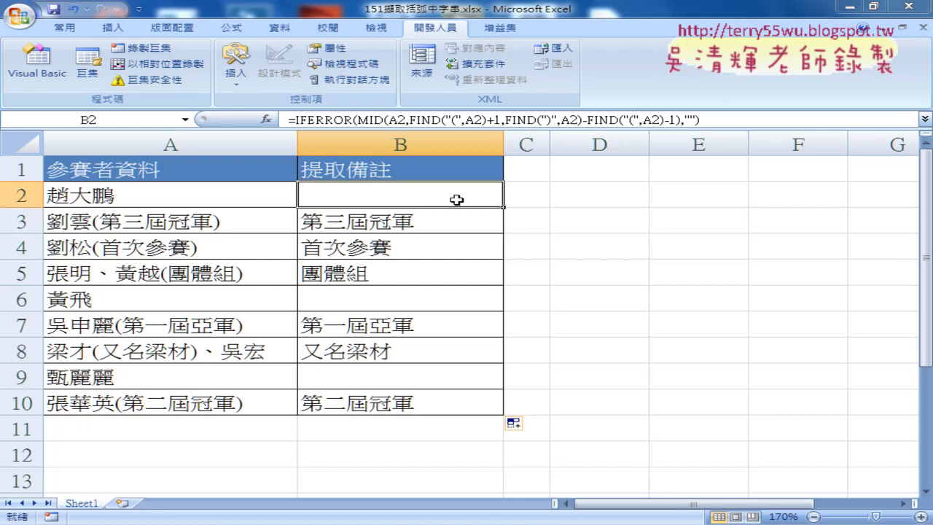
pyautogui.hotkey('ctrl', 'shift', 'Down')
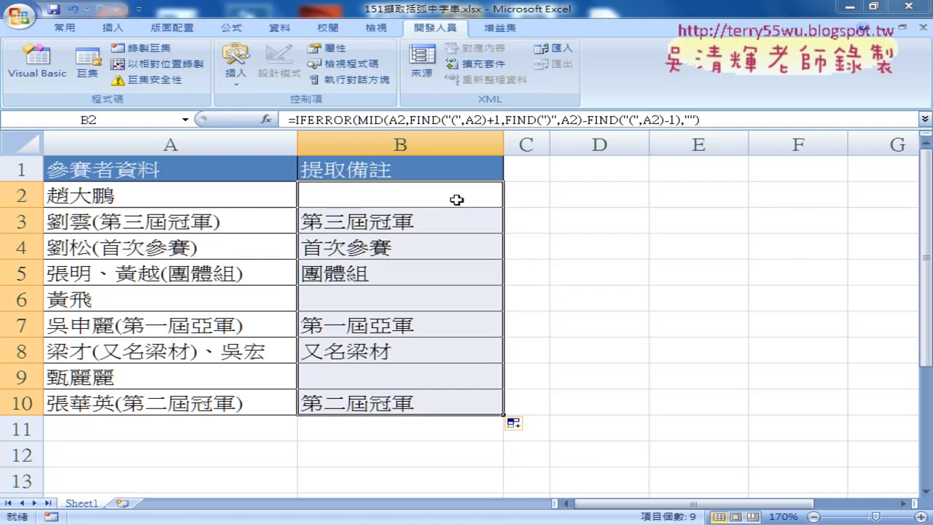
pyautogui.click(551, 214)
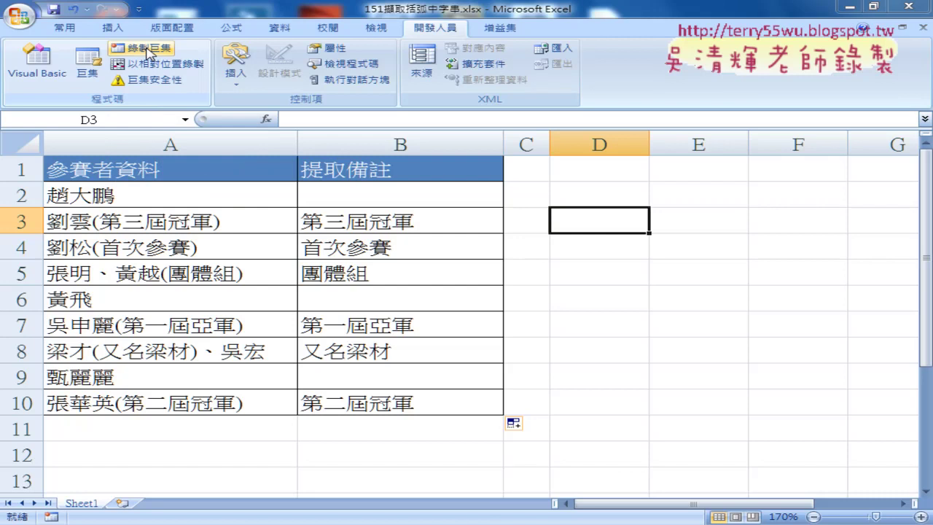
pyautogui.click(604, 200)
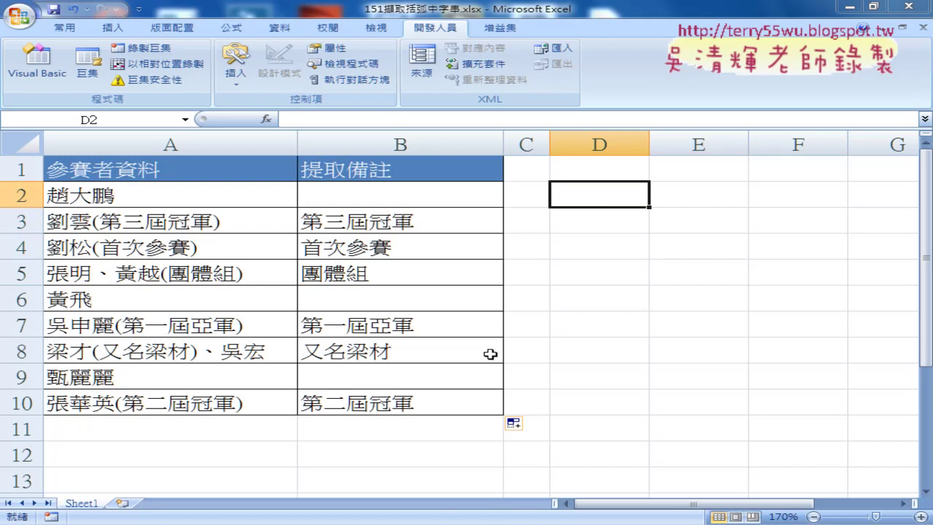
pyautogui.hotkey('alt', 'Tab')
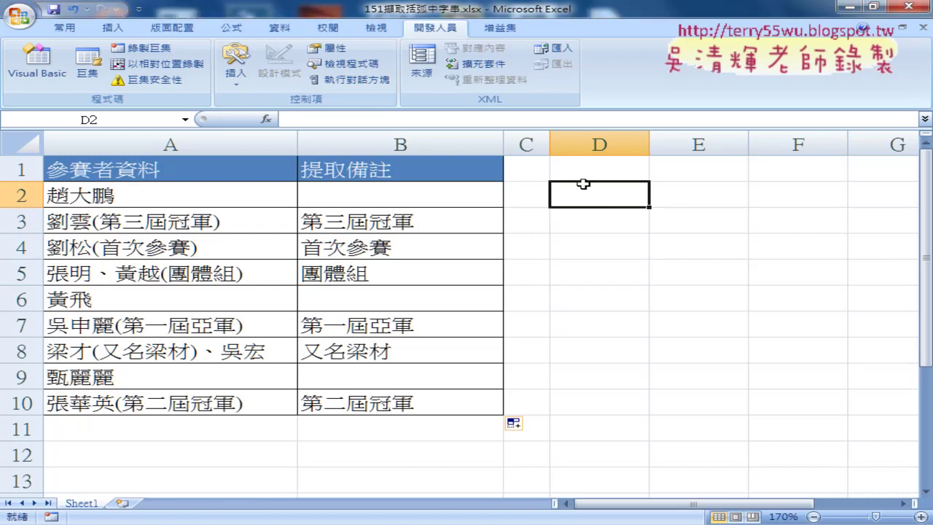
pyautogui.click(395, 198)
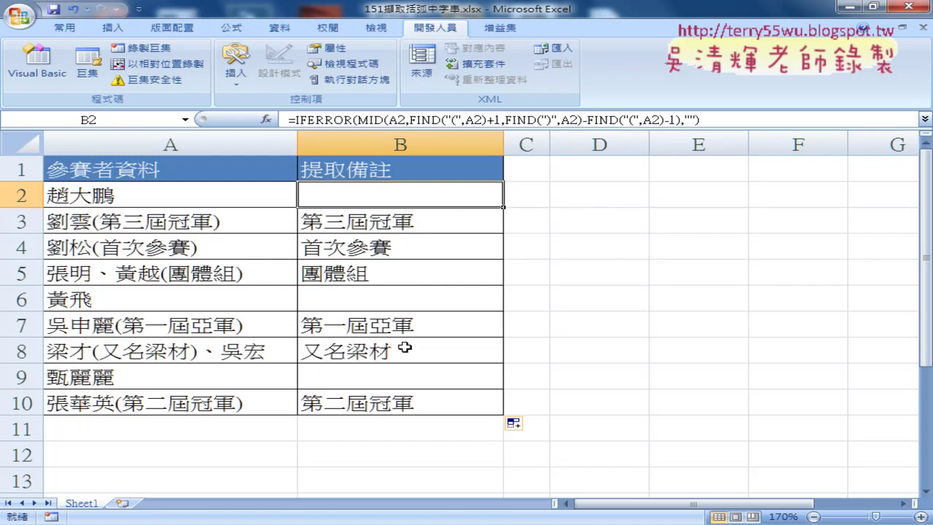
pyautogui.click(623, 196)
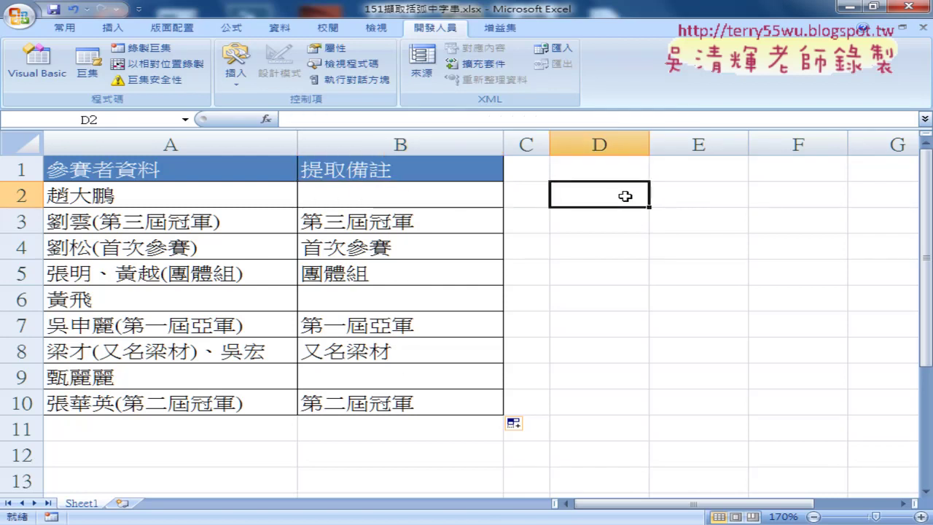
pyautogui.click(437, 193)
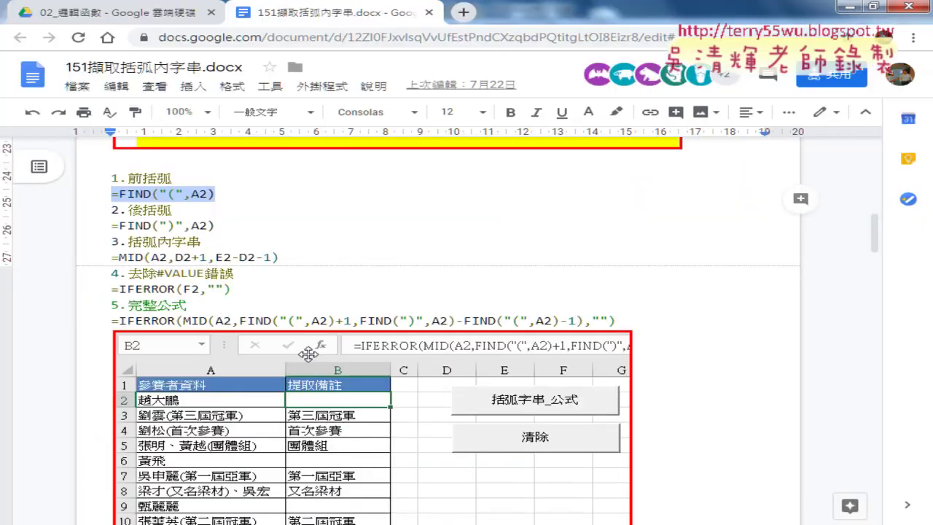
# Step: Scroll the Google Docs page down to the notes on converting the formula to VBA
pyautogui.scroll(-2, 394, 357)
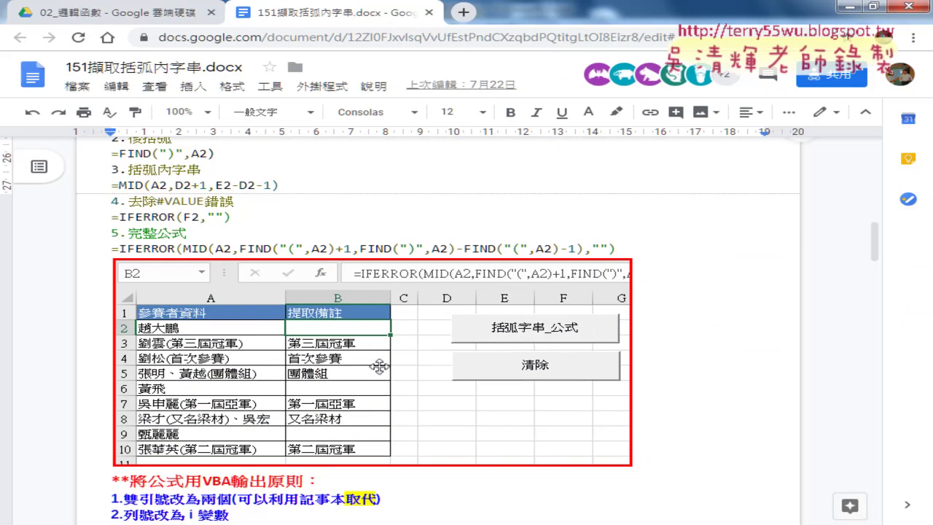
# Step: Return to Excel, launch the Visual Basic editor, and widen its Project pane
pyautogui.click(848, 7)
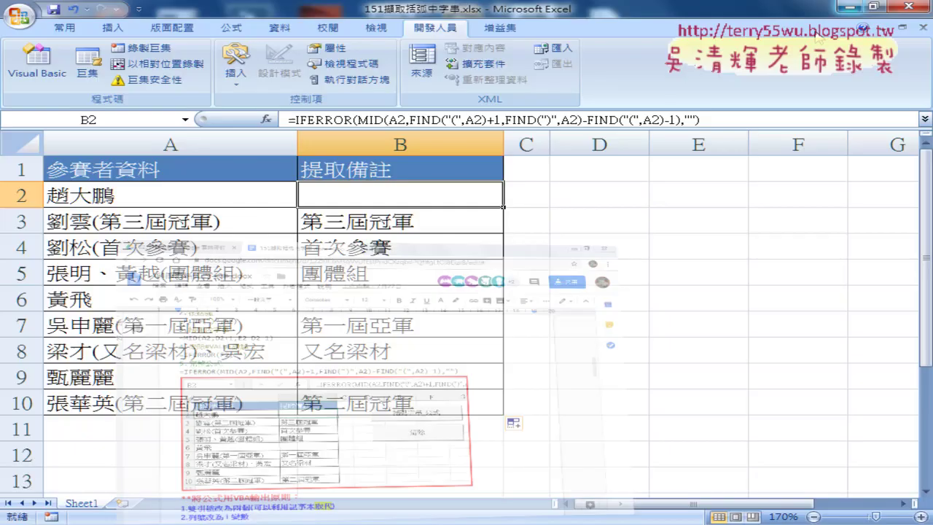
pyautogui.click(612, 271)
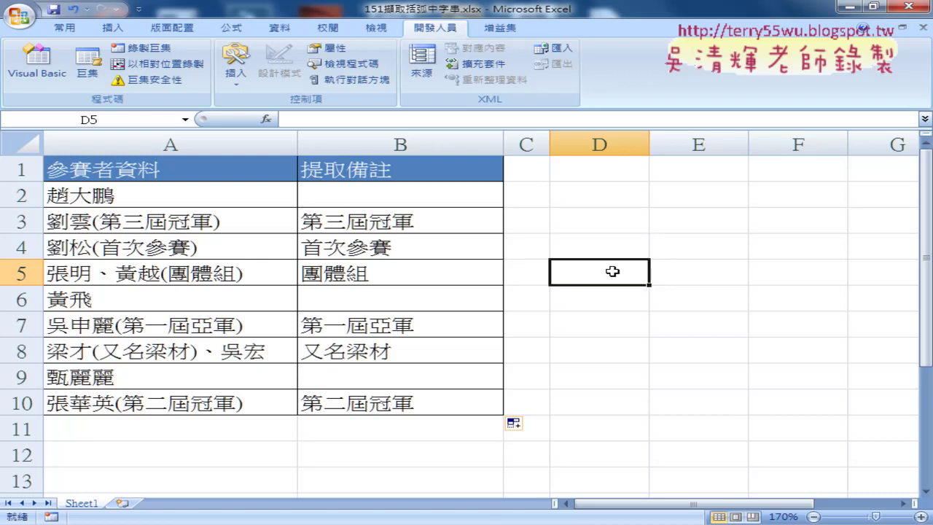
pyautogui.click(40, 78)
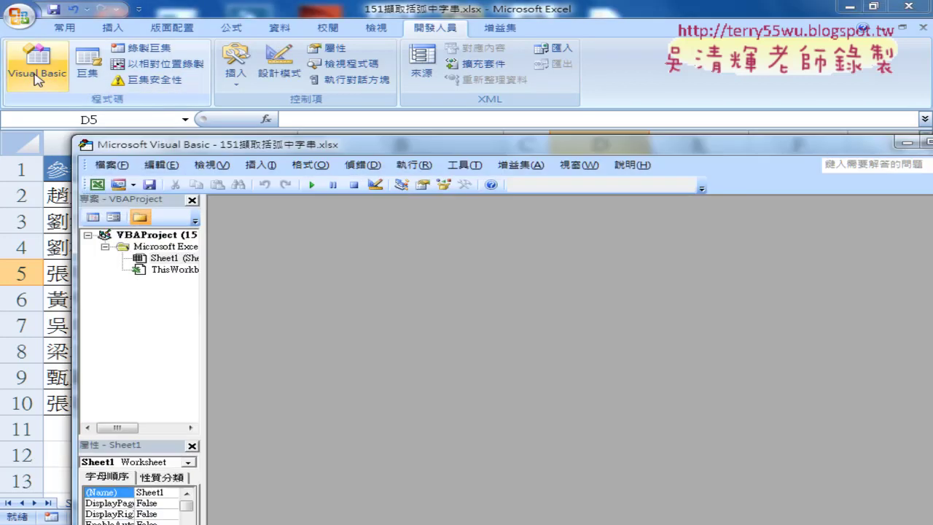
pyautogui.moveTo(204, 151)
pyautogui.mouseDown()
pyautogui.moveTo(291, 113)
pyautogui.moveTo(287, 78)
pyautogui.mouseUp()
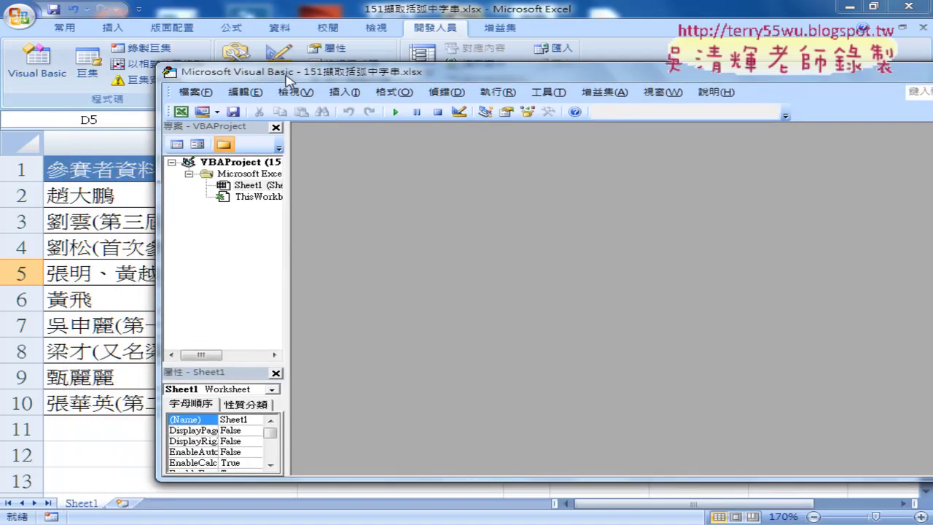
pyautogui.moveTo(288, 170); pyautogui.dragTo(352, 173)
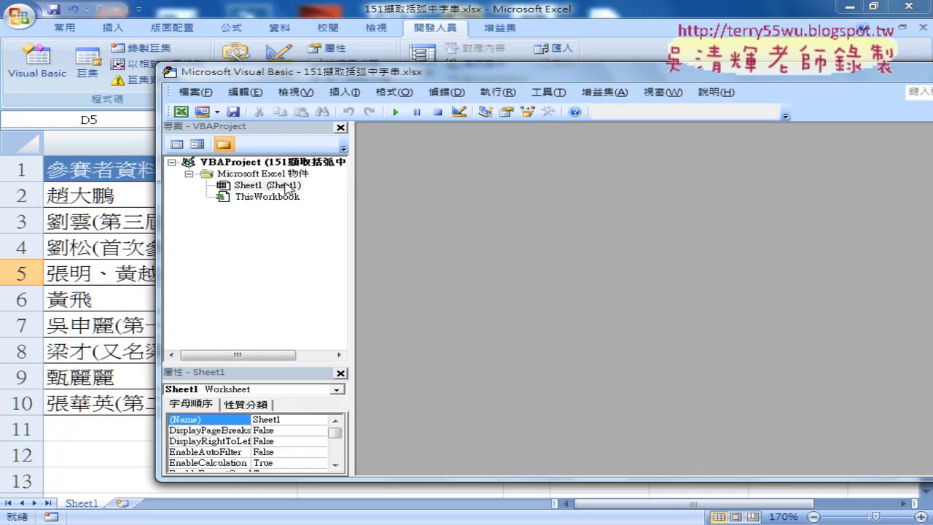
# Step: Open Sheet1's code window, then close it again, leaving it empty
pyautogui.rightClick(263, 189)
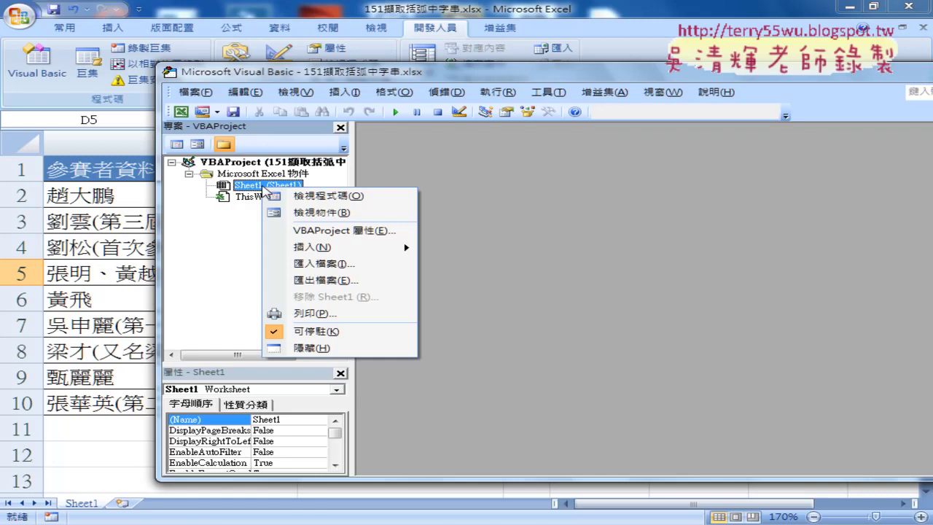
pyautogui.click(222, 211)
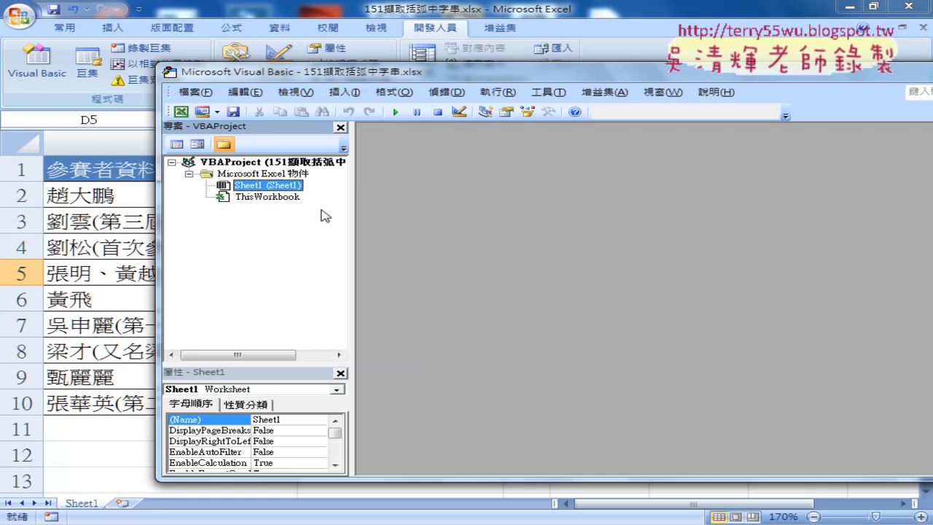
pyautogui.doubleClick(268, 186)
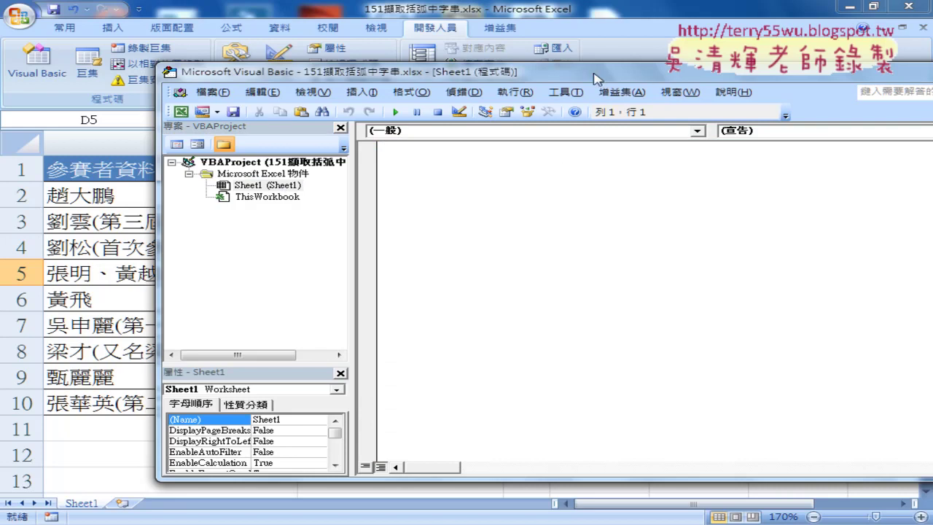
pyautogui.moveTo(594, 74); pyautogui.dragTo(429, 80)
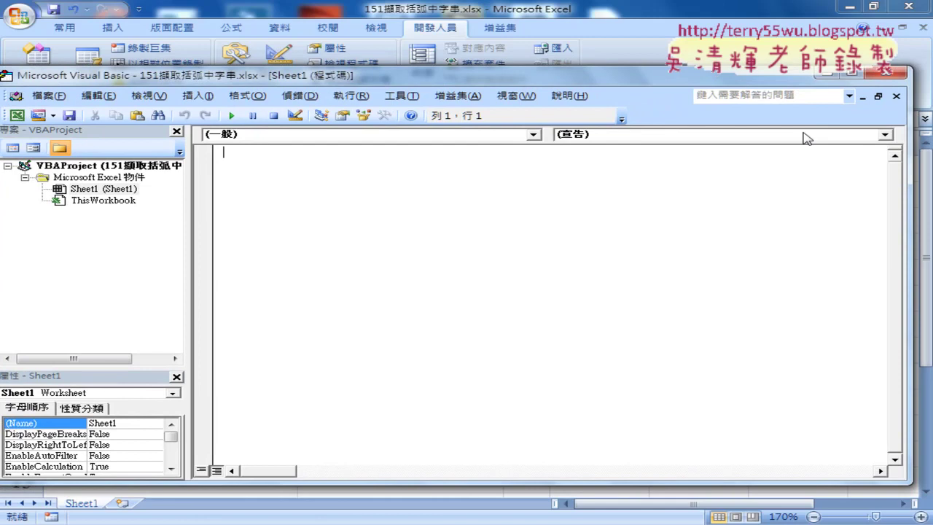
pyautogui.click(896, 95)
# Step: Insert a new standard module, Module1, from Sheet1's context menu in the Project pane
pyautogui.rightClick(105, 192)
pyautogui.moveTo(154, 251)
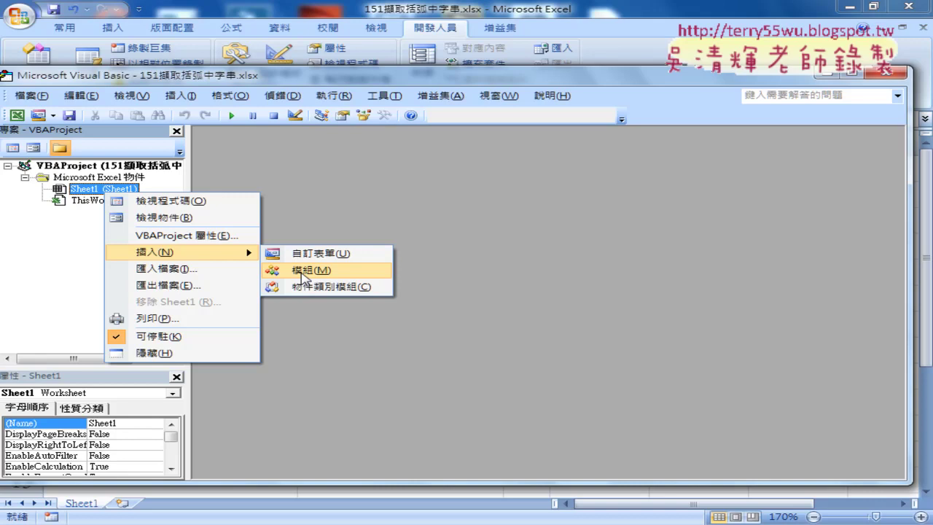
pyautogui.click(302, 271)
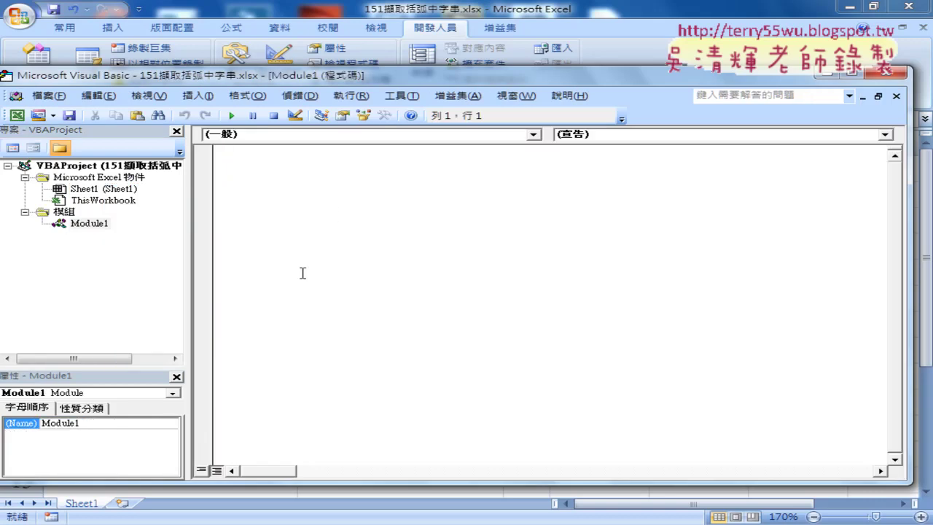
pyautogui.moveTo(332, 79); pyautogui.dragTo(472, 99)
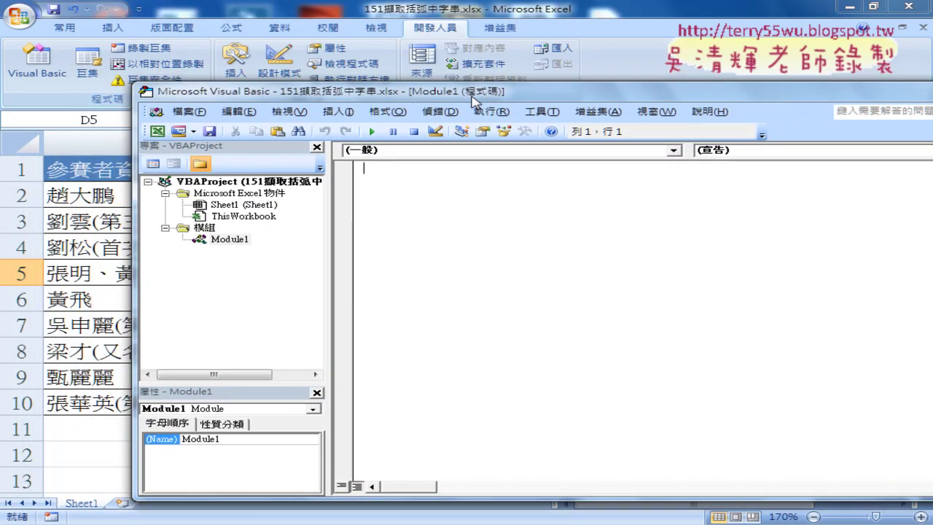
# Step: Insert a Public Sub procedure named 括弧字串_公式 into Module1
pyautogui.click(346, 113)
pyautogui.click(352, 129)
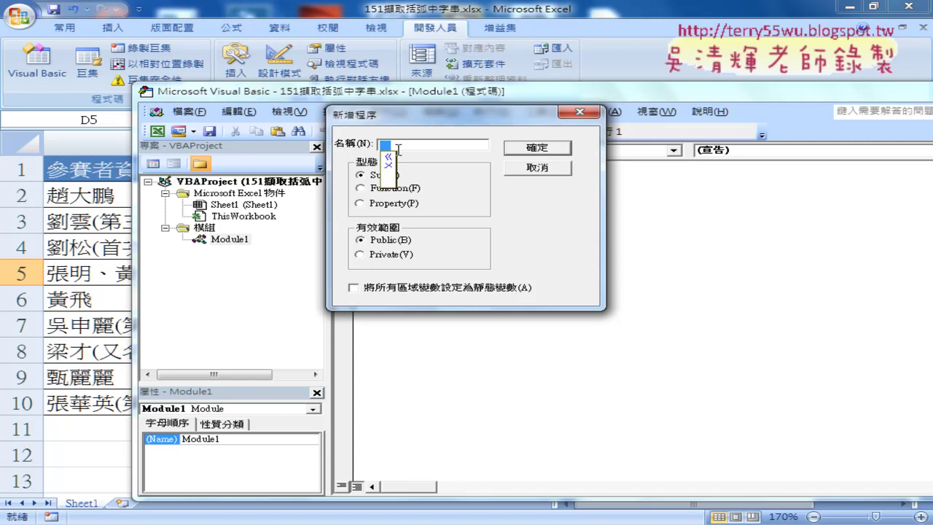
pyautogui.write('瓜')
pyautogui.write('括弧')
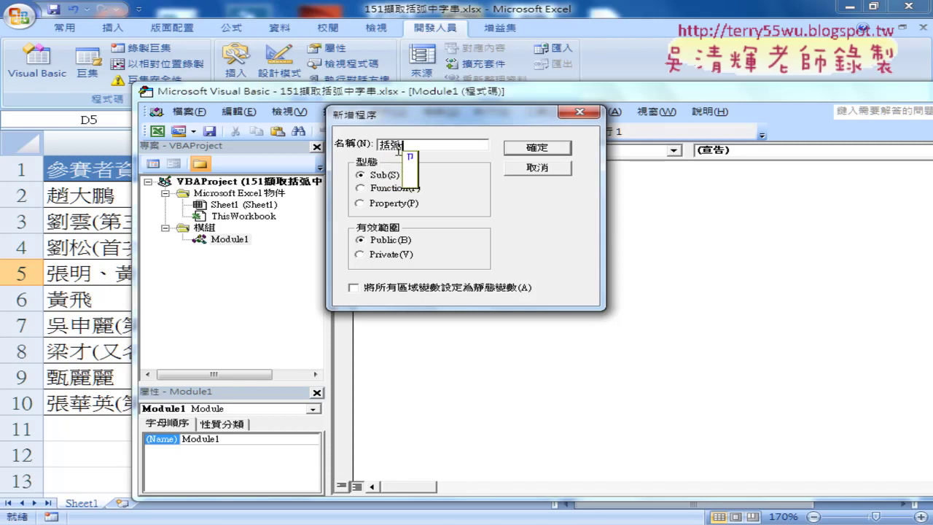
pyautogui.write('字串_')
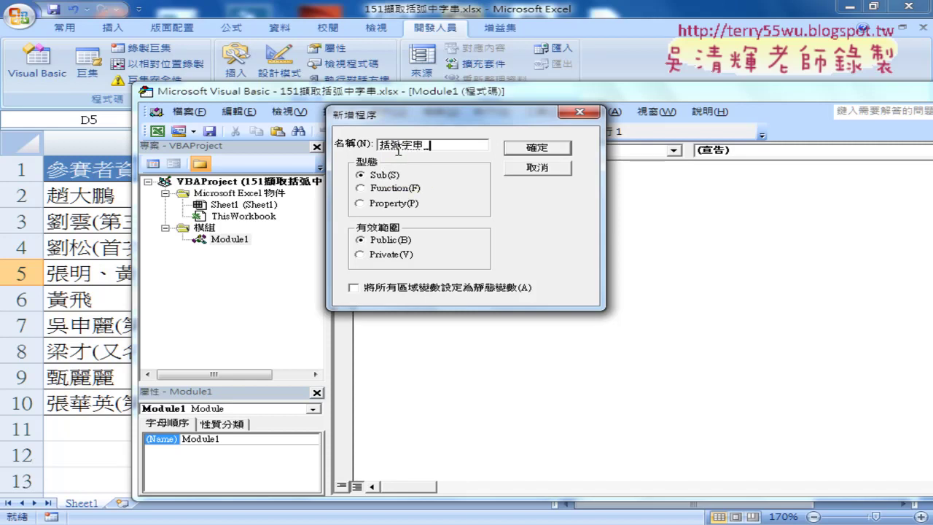
pyautogui.write('公式')
pyautogui.click(537, 150)
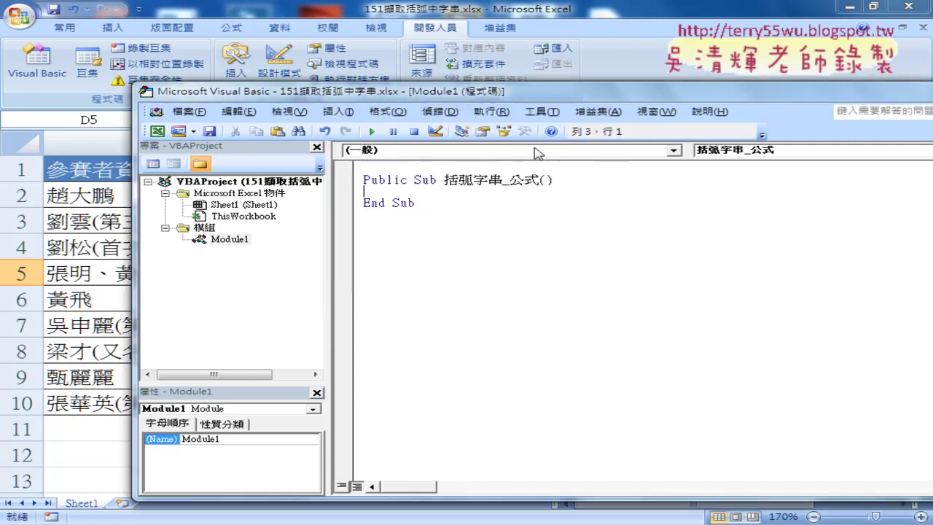
# Step: Move the VBA editor right and narrow its Project/Properties panes so columns A and B show
pyautogui.moveTo(415, 180); pyautogui.dragTo(540, 180)
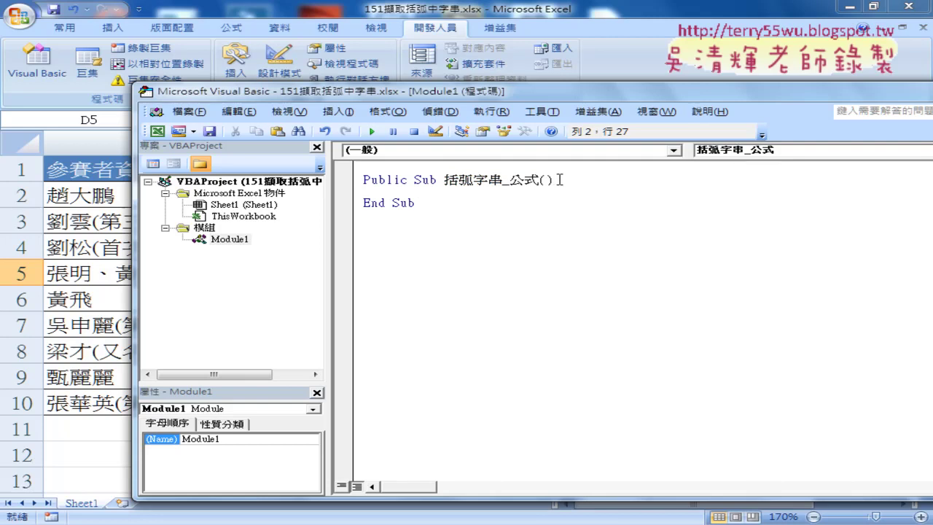
pyautogui.moveTo(420, 204); pyautogui.dragTo(364, 178)
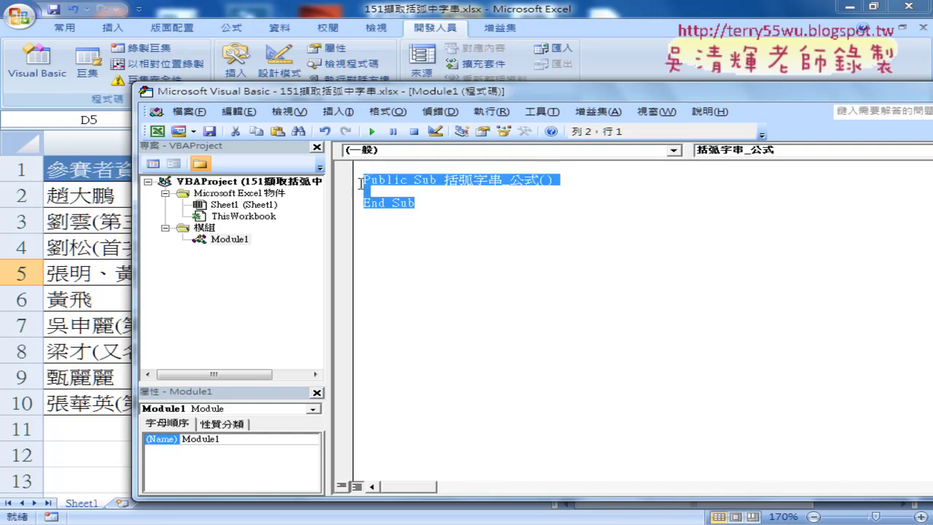
pyautogui.click(364, 192)
pyautogui.moveTo(442, 97); pyautogui.dragTo(726, 76)
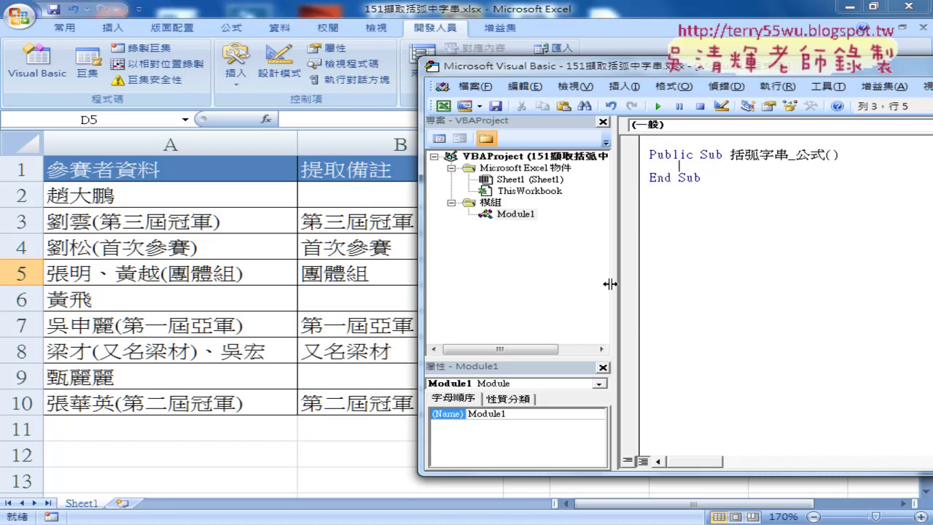
pyautogui.moveTo(615, 285); pyautogui.dragTo(501, 283)
pyautogui.moveTo(467, 68)
pyautogui.mouseDown()
pyautogui.moveTo(540, 62)
pyautogui.moveTo(498, 53)
pyautogui.mouseUp()
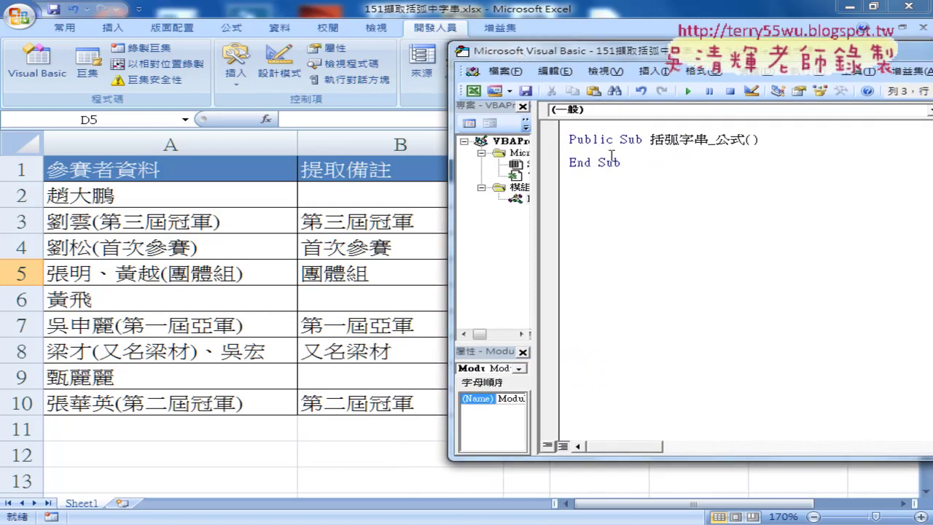
# Step: Type cells(2,"B")="" in the procedure body and dismiss the resulting compile error
pyautogui.write('d')
pyautogui.write('ce')
pyautogui.write('ll')
pyautogui.write('s')
pyautogui.write('(')
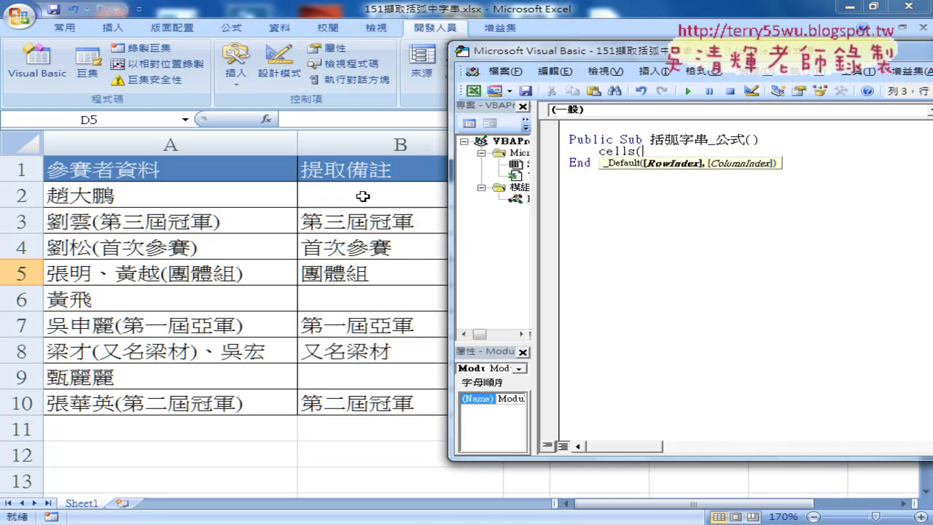
pyautogui.write('2,')
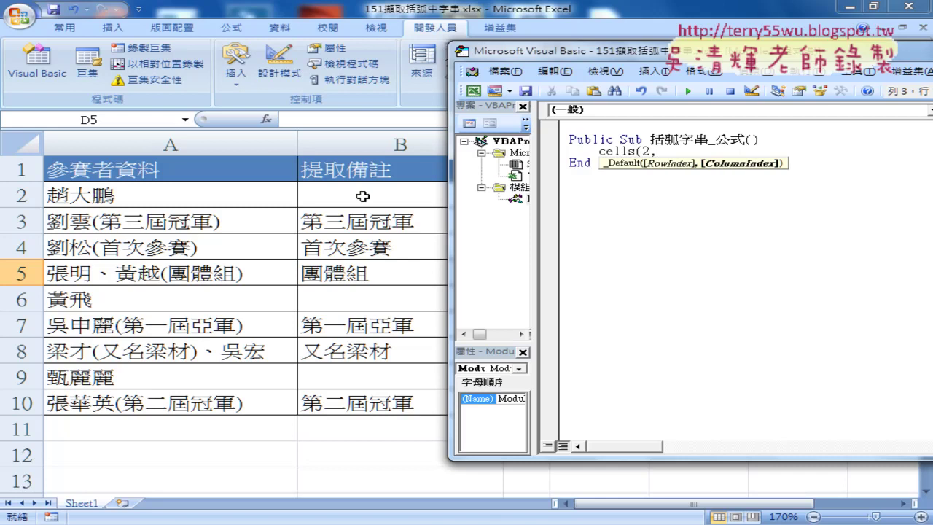
pyautogui.write('2')
pyautogui.press('BackSpace')
pyautogui.write('B')
pyautogui.write('")="')
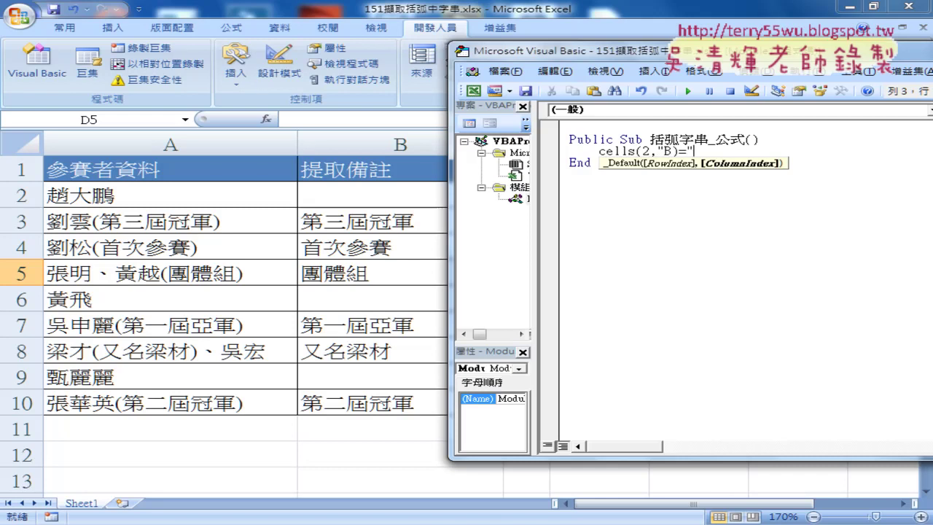
pyautogui.write('"')
pyautogui.press('Left')
pyautogui.hotkey('shift', 'Right')
pyautogui.hotkey('shift', 'Right')
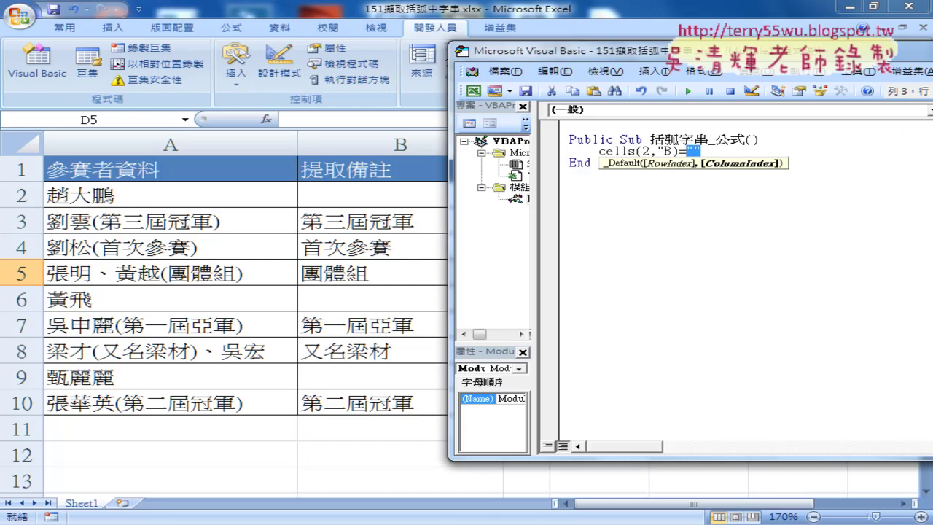
pyautogui.click(580, 205)
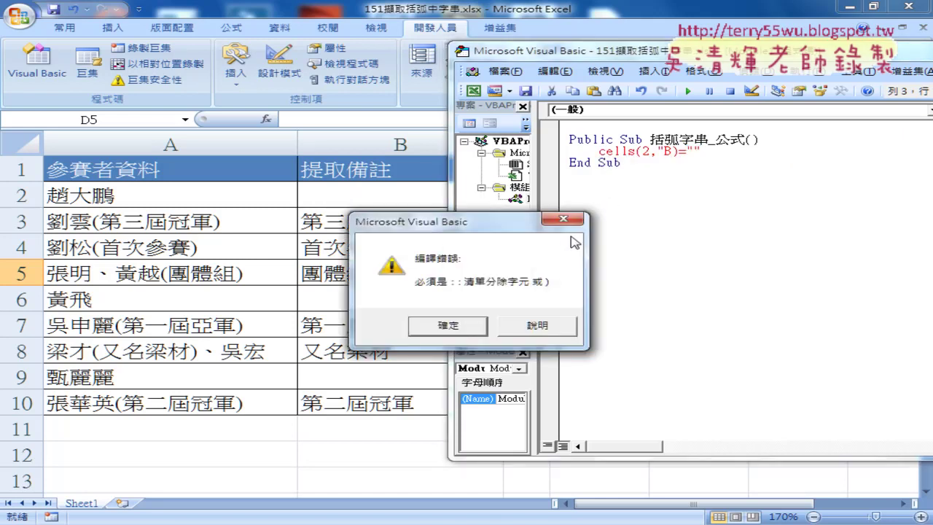
pyautogui.click(447, 325)
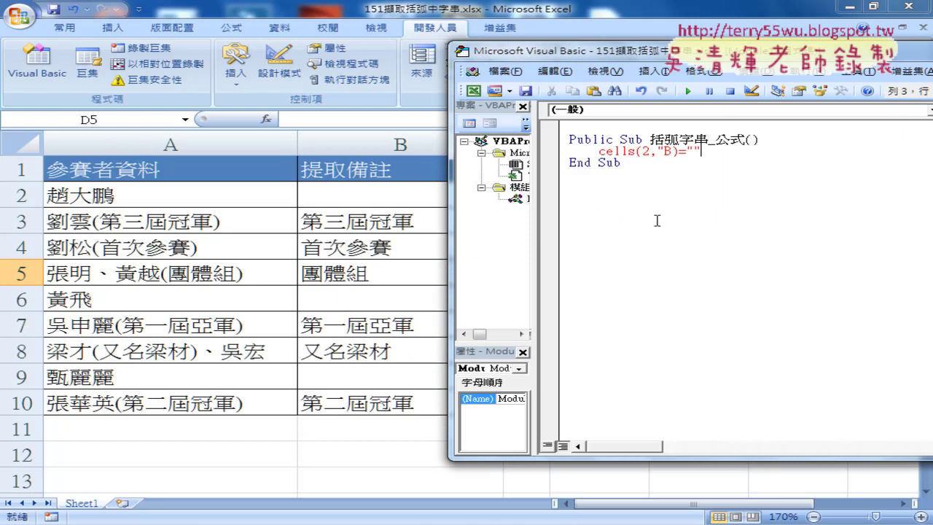
# Step: Add the missing quote after B so the line reads Cells(2, "B") = ""
pyautogui.click(717, 187)
pyautogui.click(673, 152)
pyautogui.write('"')
pyautogui.click(670, 191)
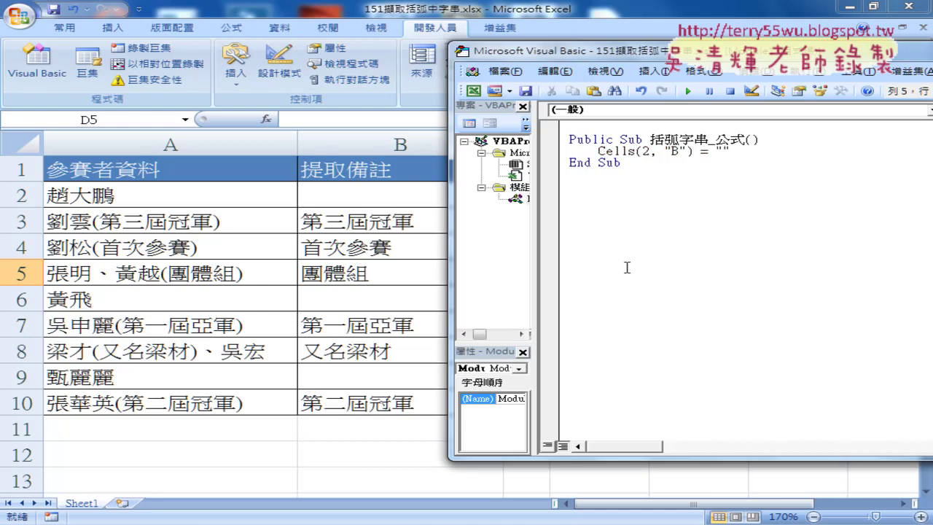
pyautogui.moveTo(731, 152); pyautogui.dragTo(713, 152)
# Step: Copy B2's full IFERROR extraction formula text from the formula bar
pyautogui.click(371, 193)
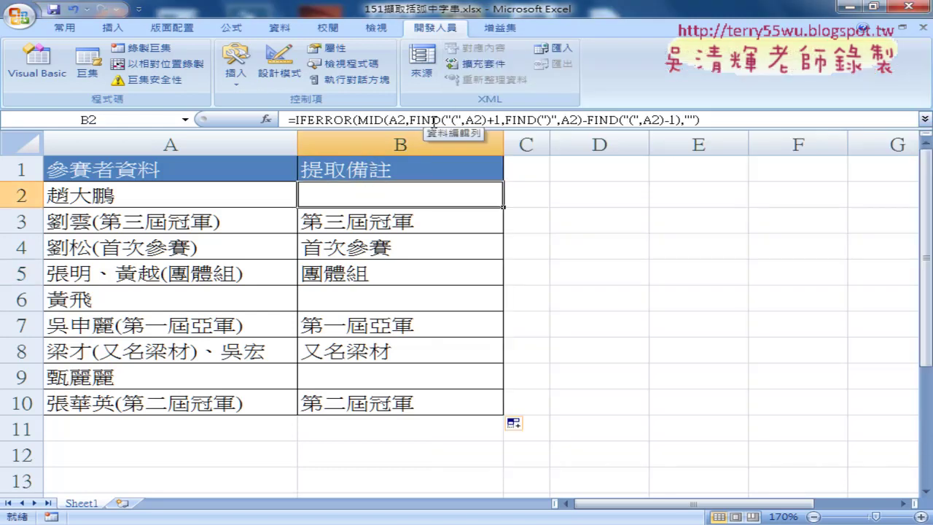
pyautogui.moveTo(290, 120); pyautogui.dragTo(729, 124)
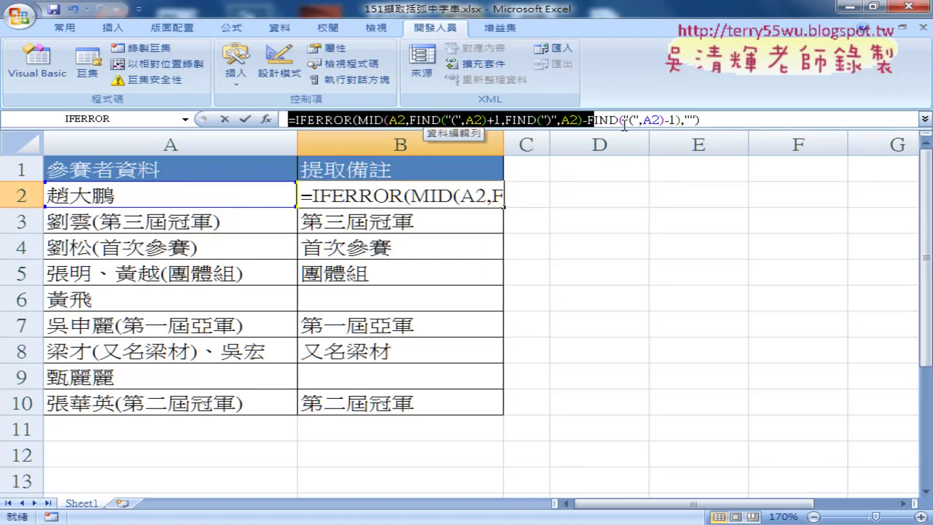
pyautogui.click(729, 124)
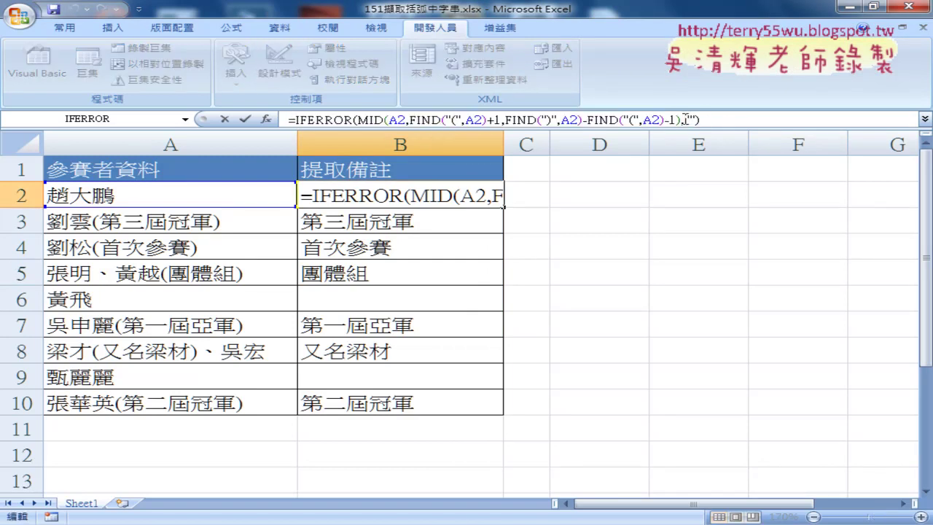
pyautogui.moveTo(685, 120)
pyautogui.mouseDown()
pyautogui.moveTo(693, 120)
pyautogui.moveTo(357, 120)
pyautogui.mouseUp()
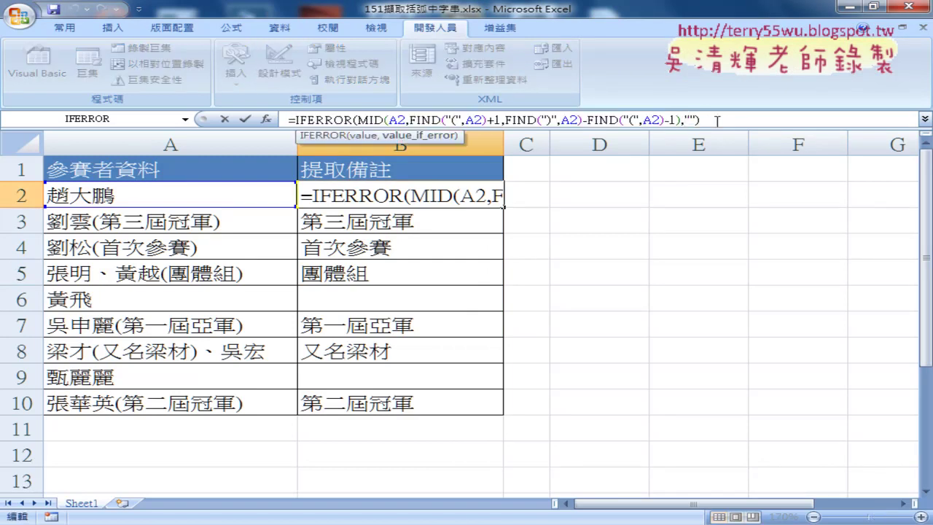
pyautogui.rightClick(358, 120)
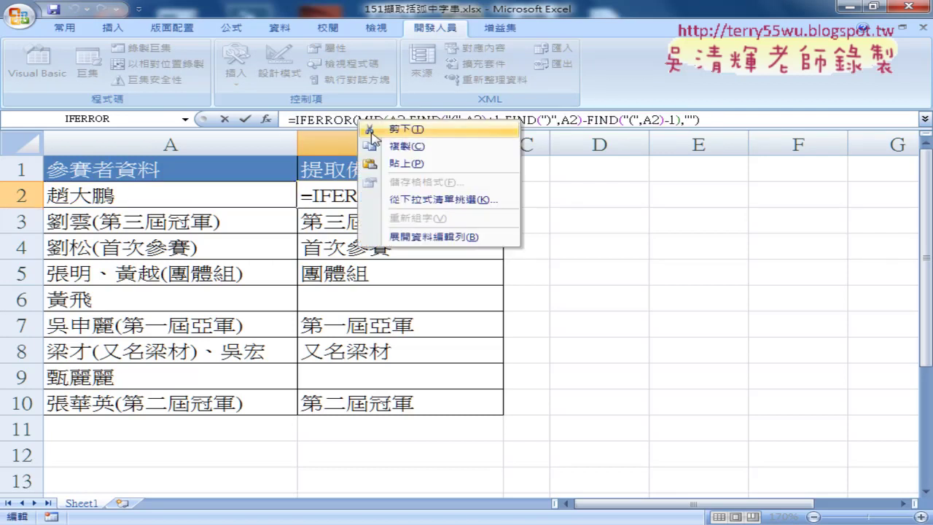
pyautogui.click(386, 148)
# Step: Launch Notepad and paste the copied IFERROR formula into it
pyautogui.press('super')
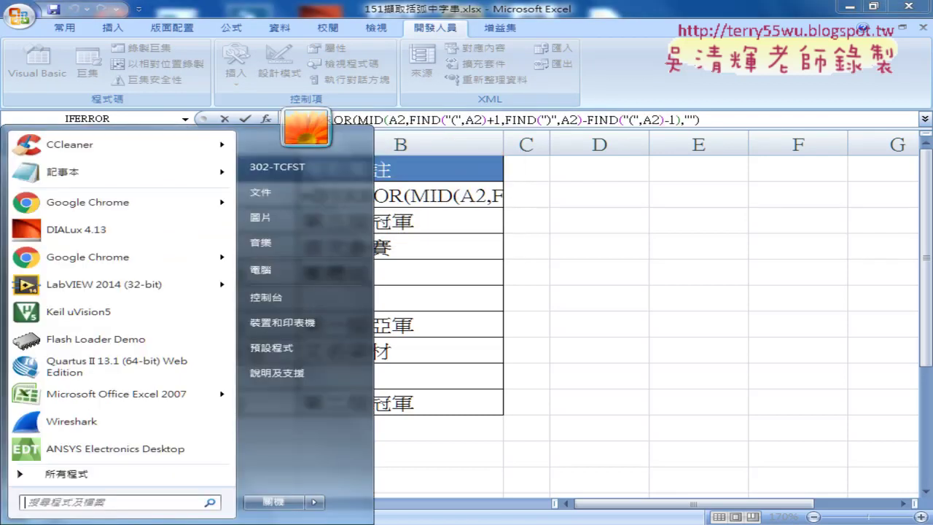
pyautogui.click(146, 191)
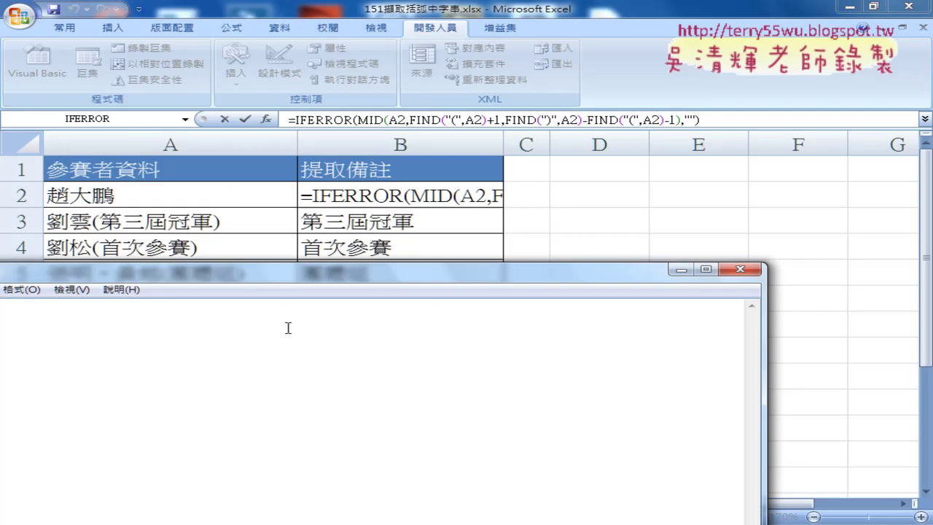
pyautogui.moveTo(422, 274)
pyautogui.mouseDown()
pyautogui.moveTo(422, 219)
pyautogui.moveTo(575, 102)
pyautogui.mouseUp()
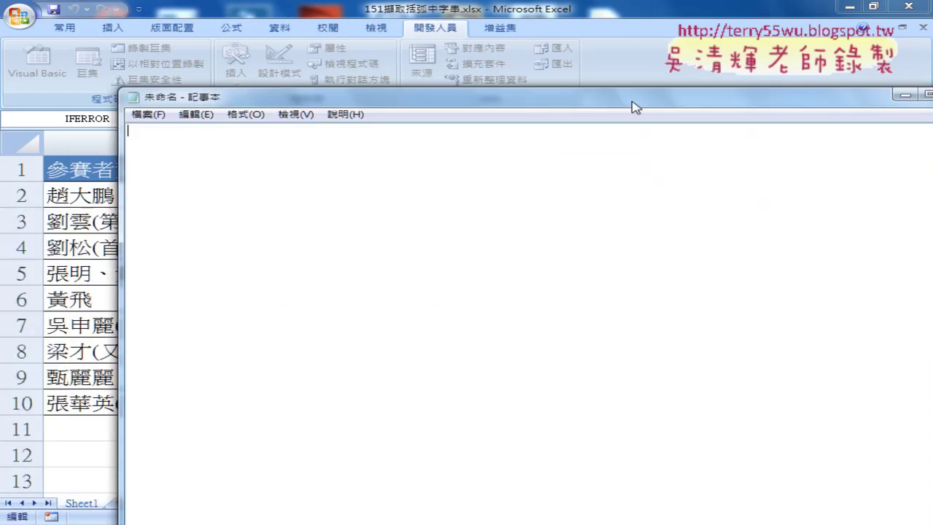
pyautogui.rightClick(429, 204)
pyautogui.click(438, 265)
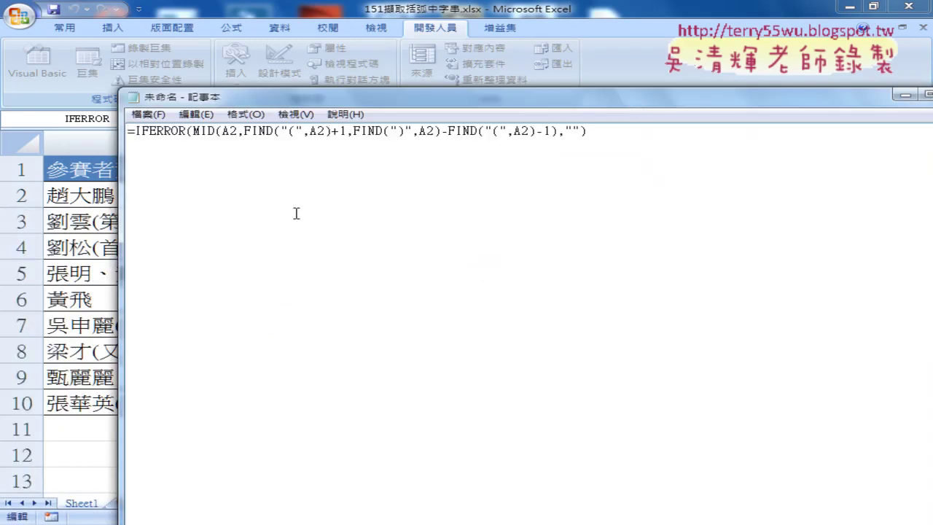
# Step: Replace every " with "" in the formula using Replace All
pyautogui.click(208, 122)
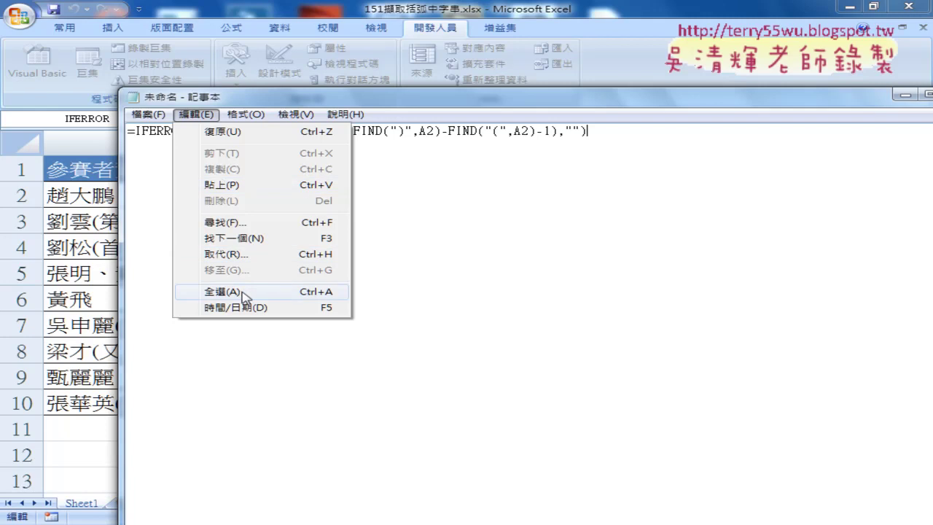
pyautogui.click(248, 255)
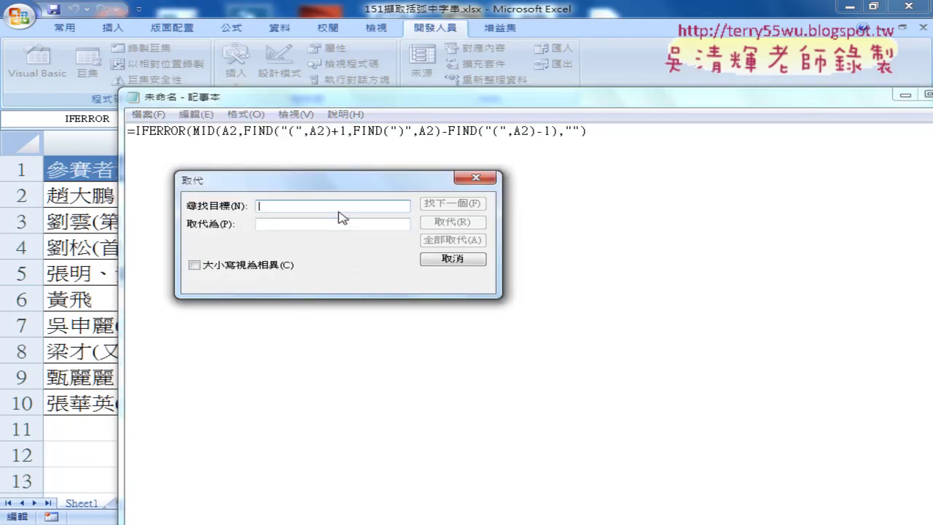
pyautogui.write('"')
pyautogui.press('Tab')
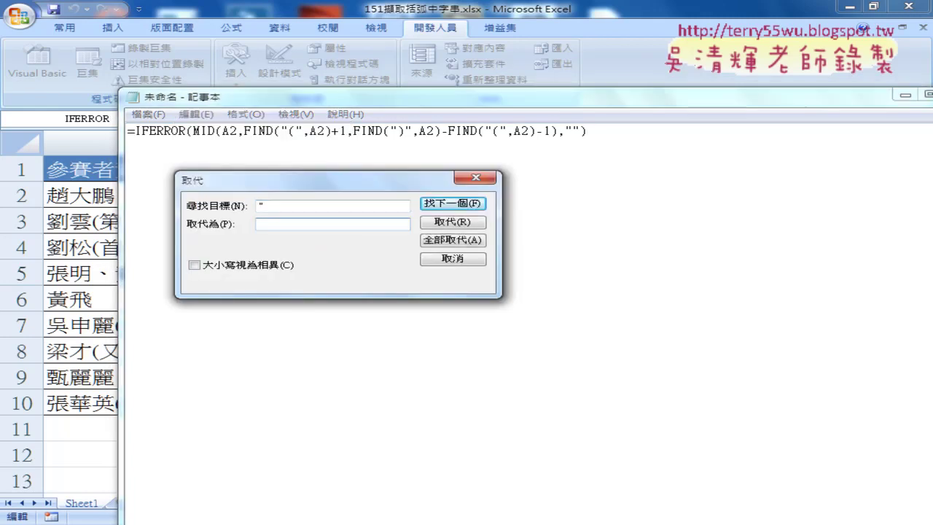
pyautogui.write('"')
pyautogui.click(457, 240)
pyautogui.click(459, 261)
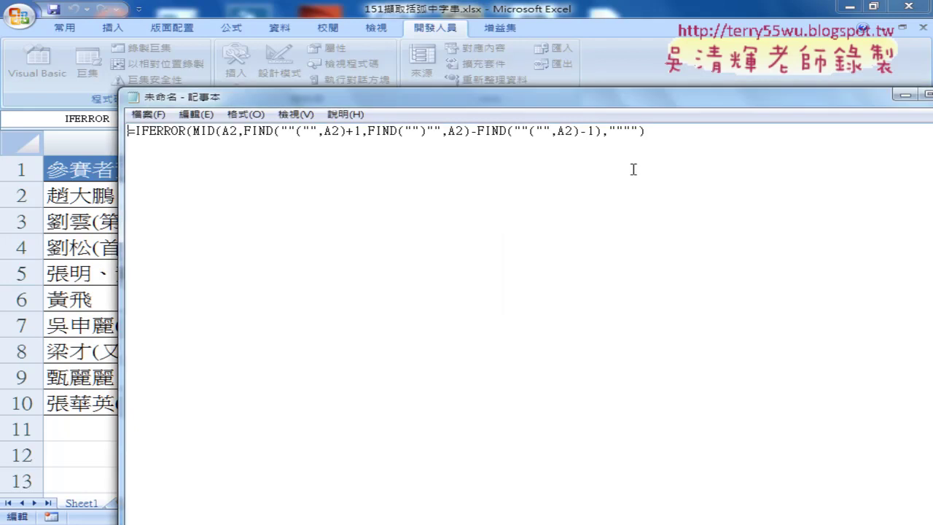
# Step: Copy the quote-doubled formula and minimize Notepad back to Excel
pyautogui.moveTo(656, 146); pyautogui.dragTo(122, 137)
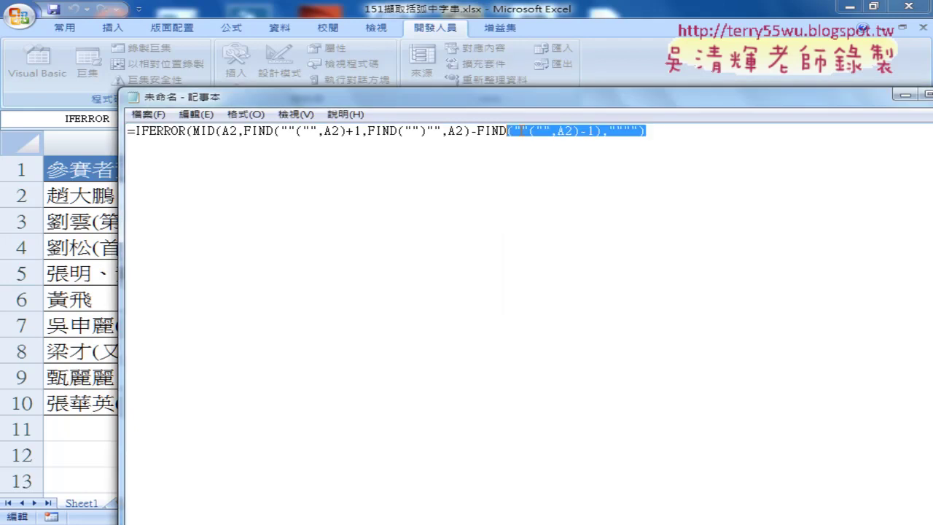
pyautogui.rightClick(217, 135)
pyautogui.click(261, 183)
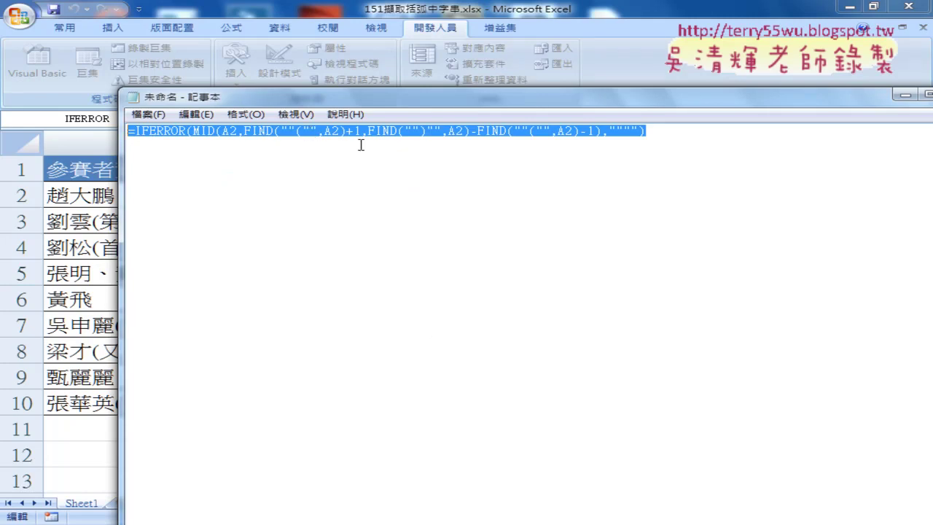
pyautogui.moveTo(544, 102); pyautogui.dragTo(663, 93)
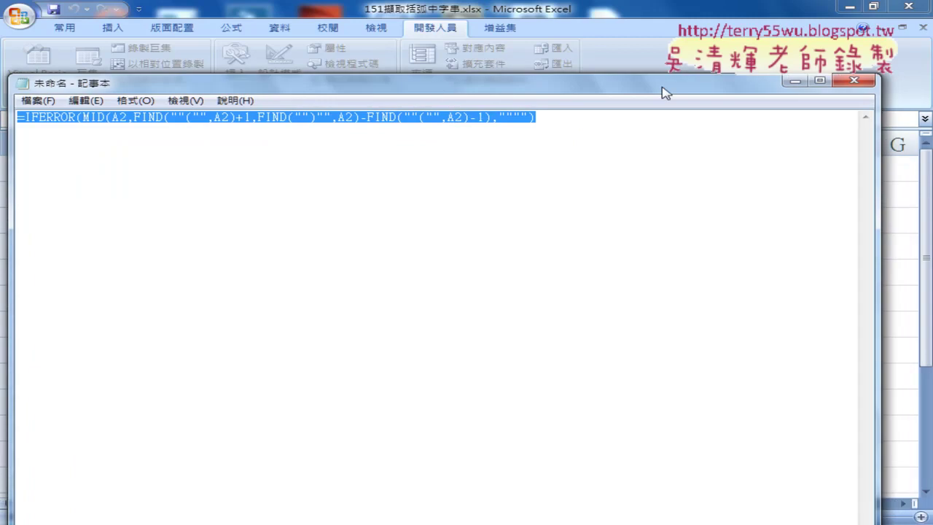
pyautogui.click(793, 81)
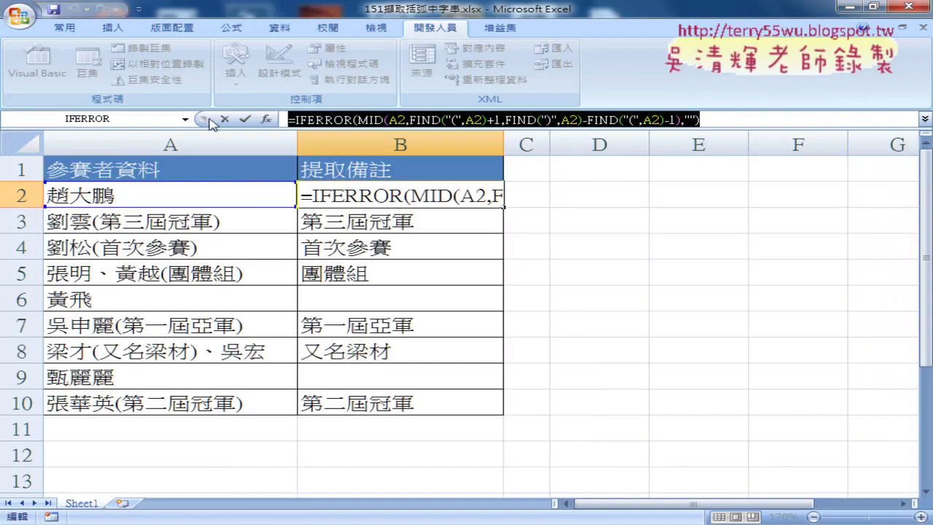
# Step: Paste the quote-doubled IFERROR formula after Cells(2, "B") = in the macro
pyautogui.click(245, 118)
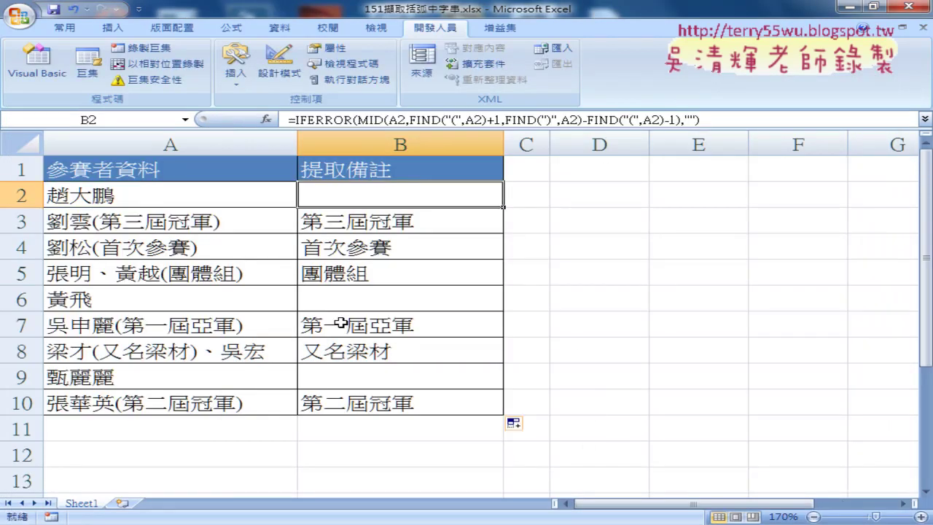
pyautogui.click(394, 423)
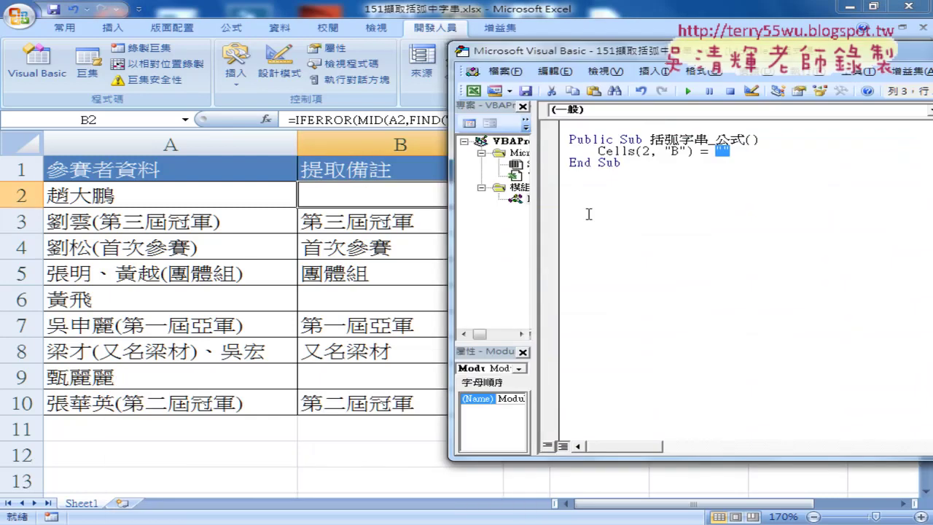
pyautogui.click(722, 151)
pyautogui.rightClick(719, 151)
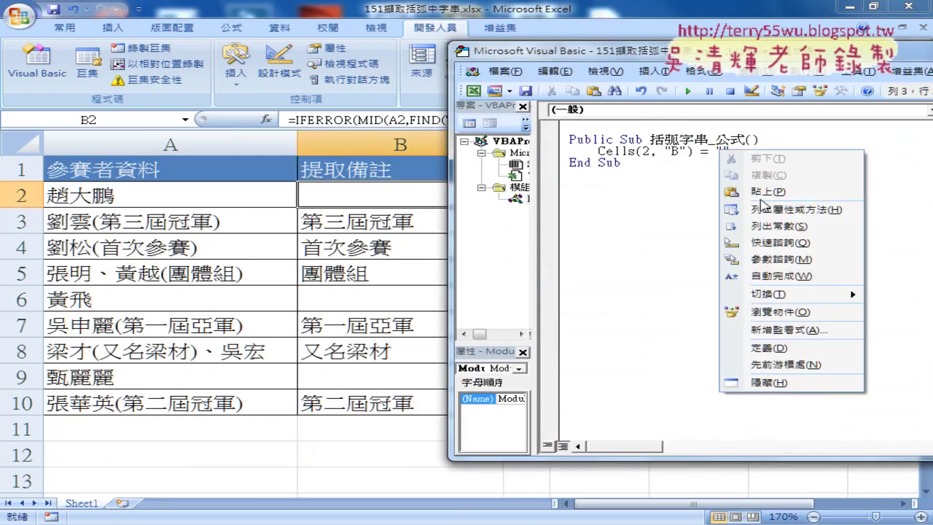
pyautogui.click(765, 191)
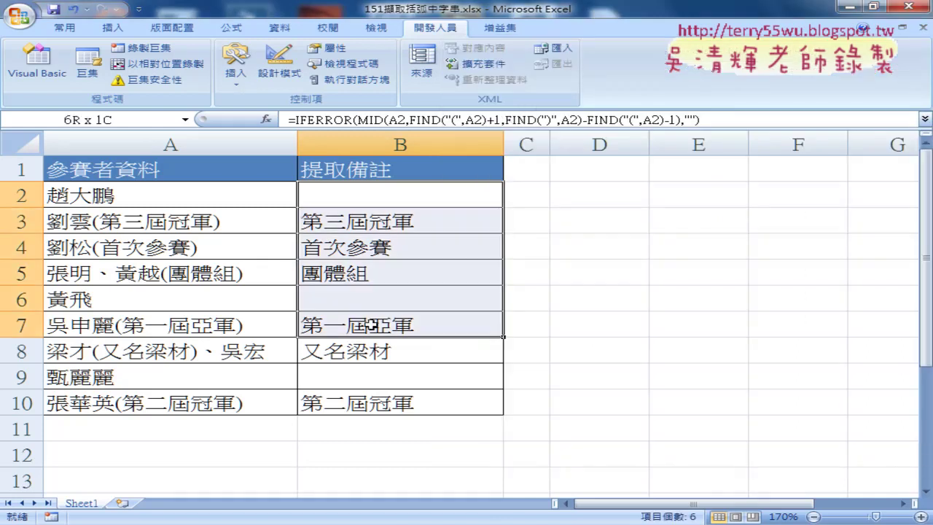
# Step: Clear B2:B10, then run the macro so the formula is written back into B2
pyautogui.moveTo(362, 197); pyautogui.dragTo(375, 400)
pyautogui.press('Delete')
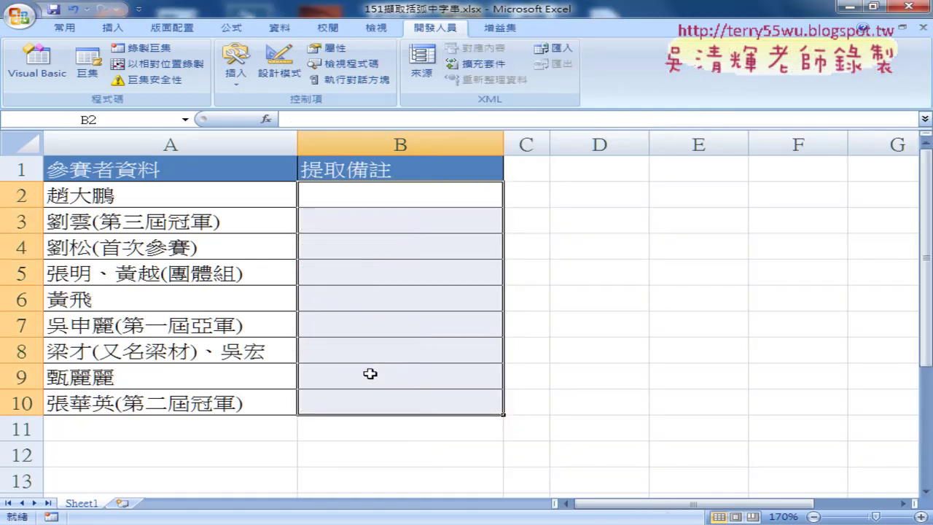
pyautogui.click(393, 193)
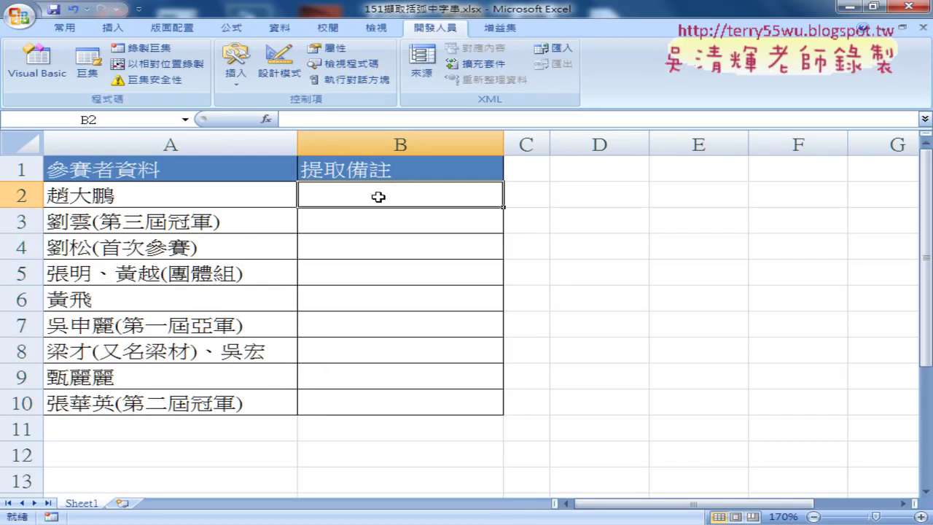
pyautogui.click(56, 66)
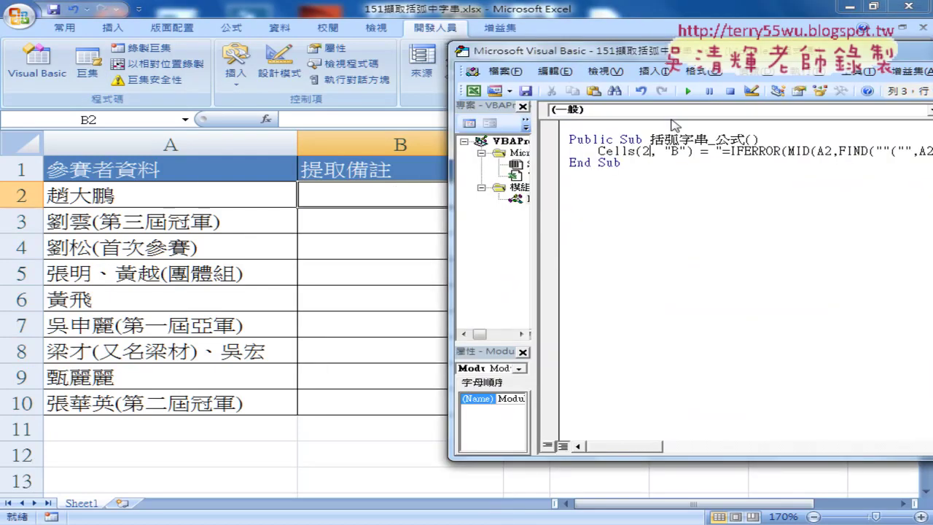
pyautogui.click(687, 91)
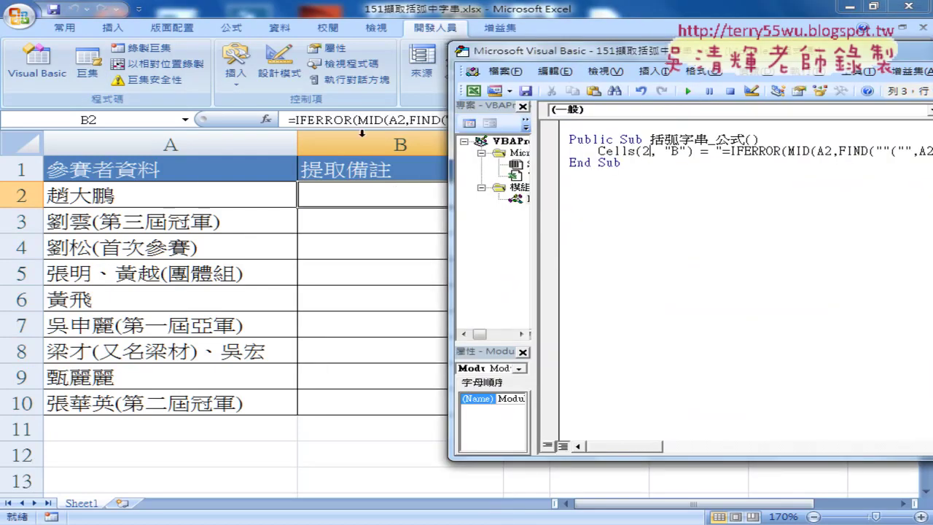
pyautogui.moveTo(540, 60); pyautogui.dragTo(399, 247)
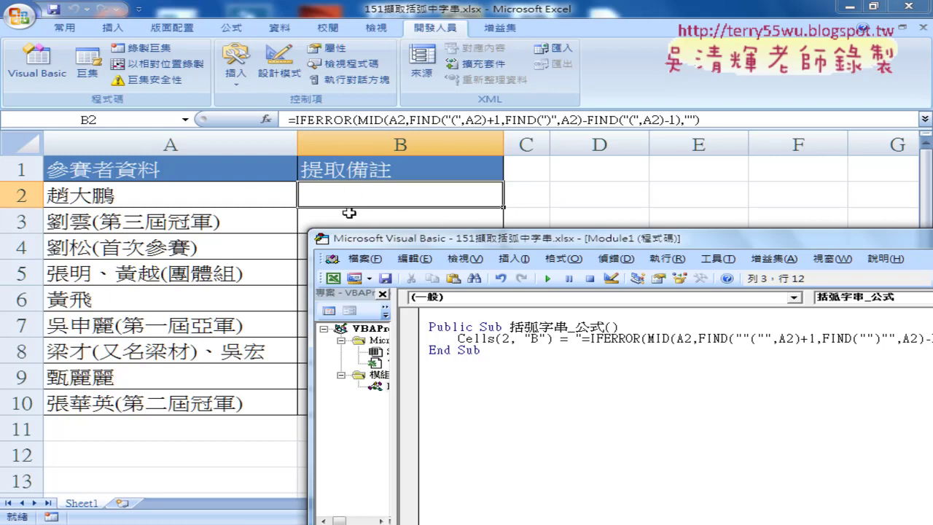
# Step: Insert a 'for i=2 to 10' line right below the Public Sub line
pyautogui.moveTo(517, 240); pyautogui.dragTo(390, 233)
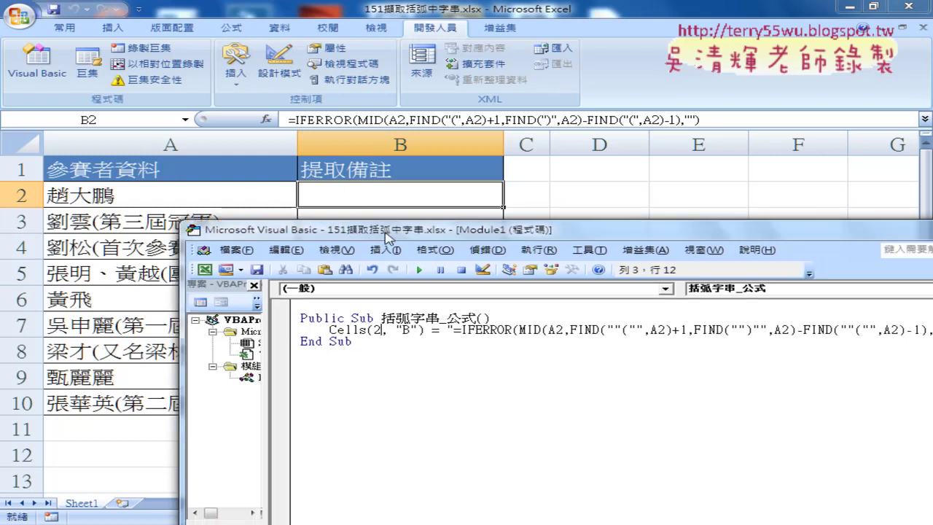
pyautogui.click(508, 315)
pyautogui.press('Return')
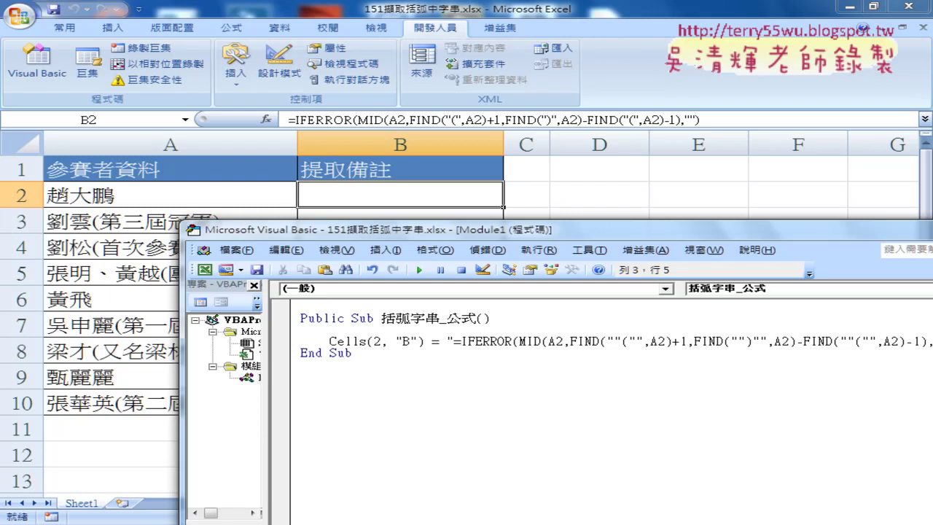
pyautogui.write('f')
pyautogui.write('or i')
pyautogui.write('=')
pyautogui.write('2 t')
pyautogui.write('o 1')
pyautogui.write('0')
# Step: Add Next, move the Cells line indented inside the loop, and change its row 2 to i
pyautogui.press('Return')
pyautogui.press('Return')
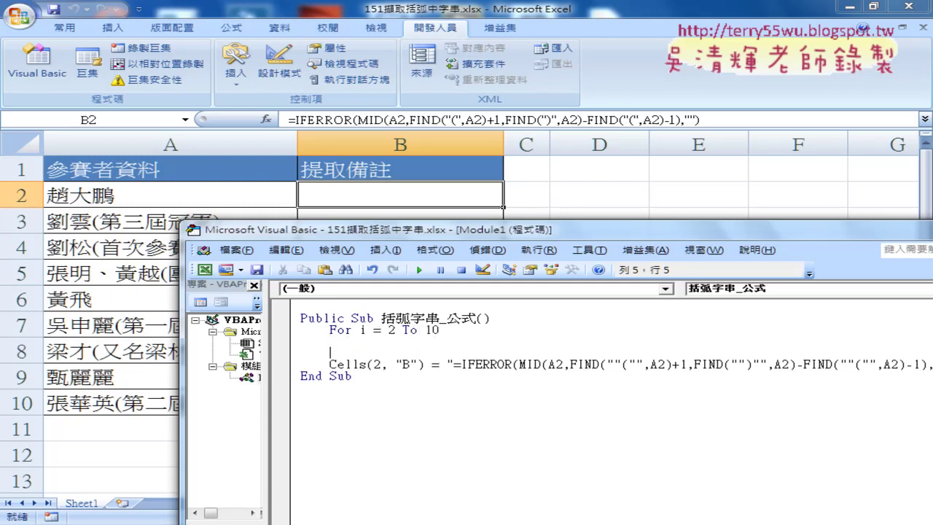
pyautogui.write('next')
pyautogui.press('Down')
pyautogui.click(287, 364)
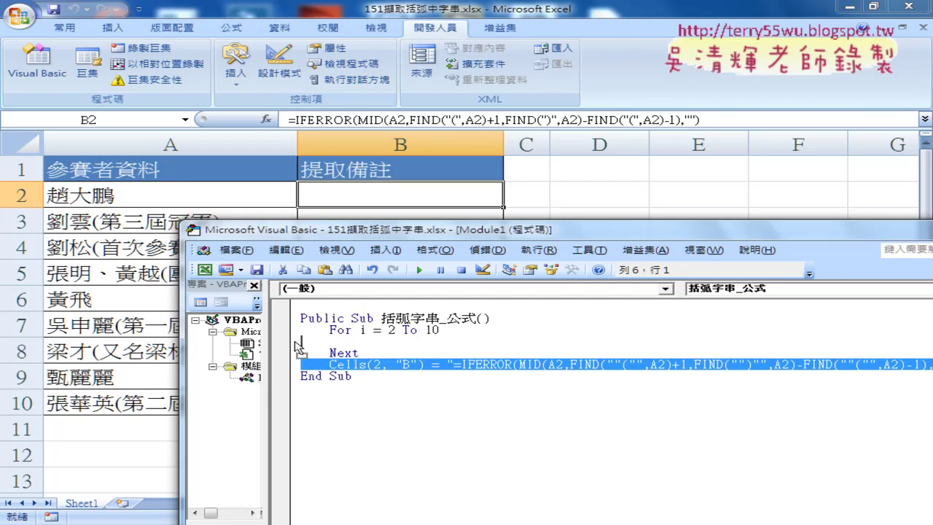
pyautogui.moveTo(298, 350); pyautogui.dragTo(296, 347)
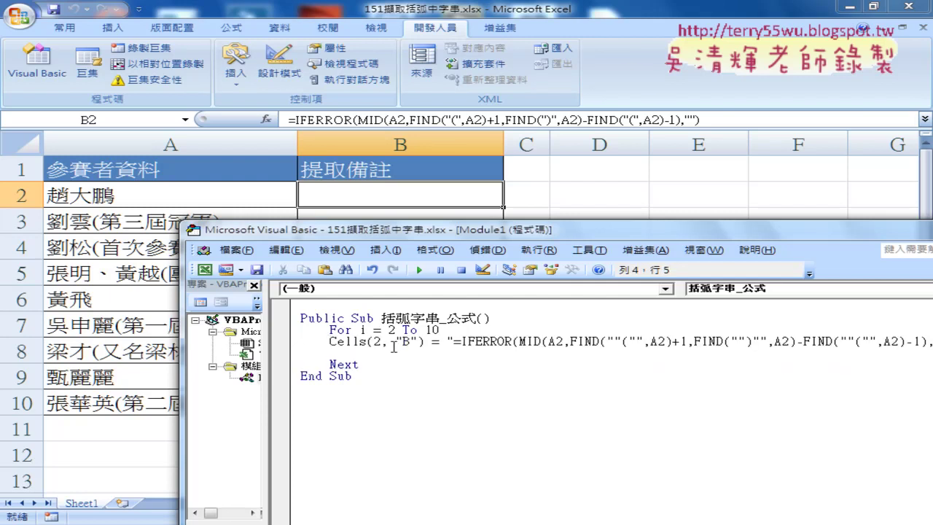
pyautogui.press('Tab')
pyautogui.press('Delete')
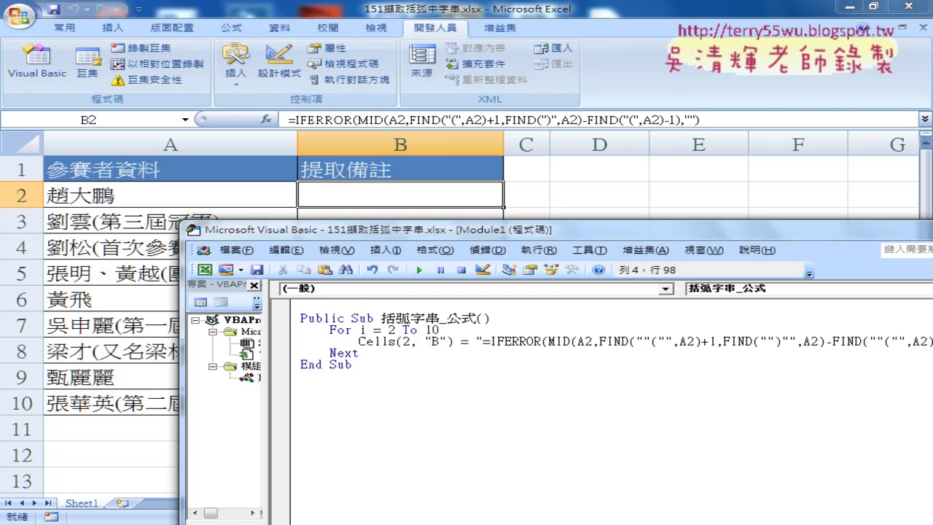
pyautogui.doubleClick(403, 341)
pyautogui.write('i')
# Step: Replace the 2 in MID(A2 with "A" & i & as a spaced row fragment
pyautogui.moveTo(565, 235); pyautogui.dragTo(427, 219)
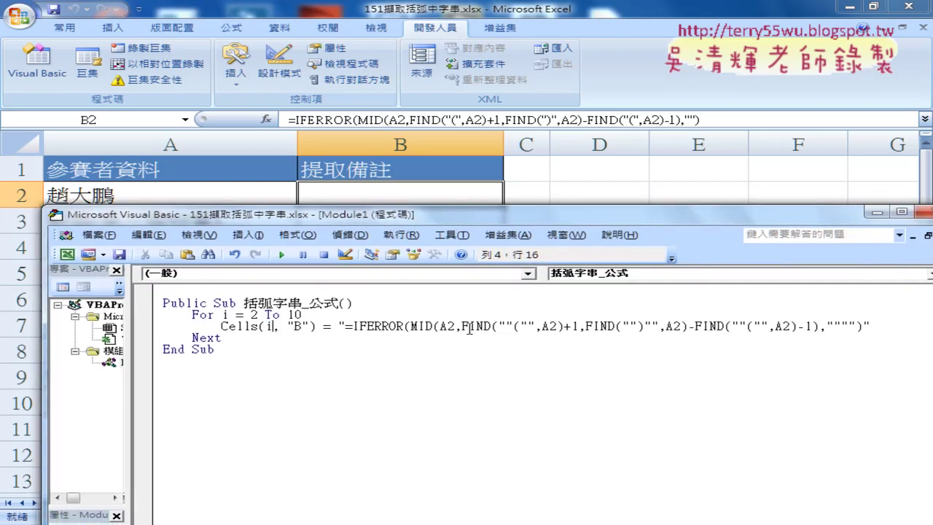
pyautogui.doubleClick(553, 326)
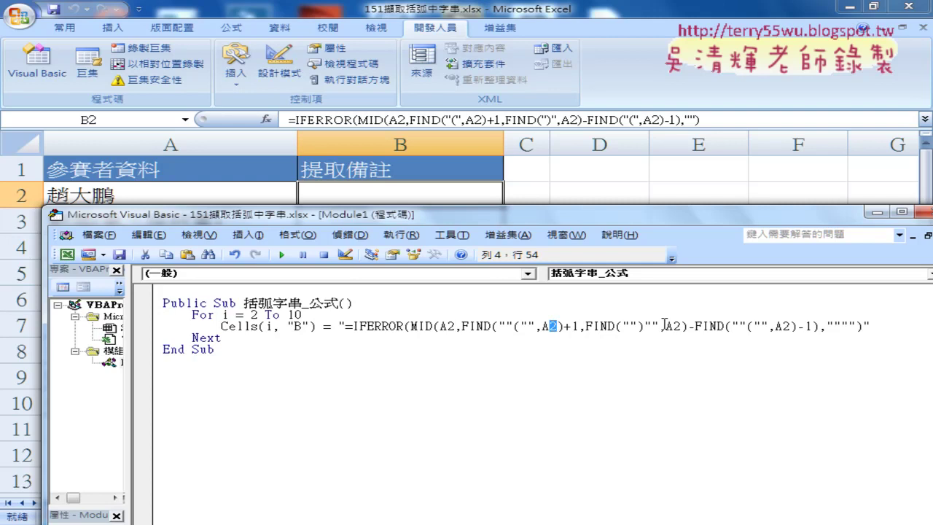
pyautogui.click(689, 325)
pyautogui.click(774, 326)
pyautogui.doubleClick(451, 326)
pyautogui.write('i')
pyautogui.hotkey('ctrl', 'z')
pyautogui.write('"')
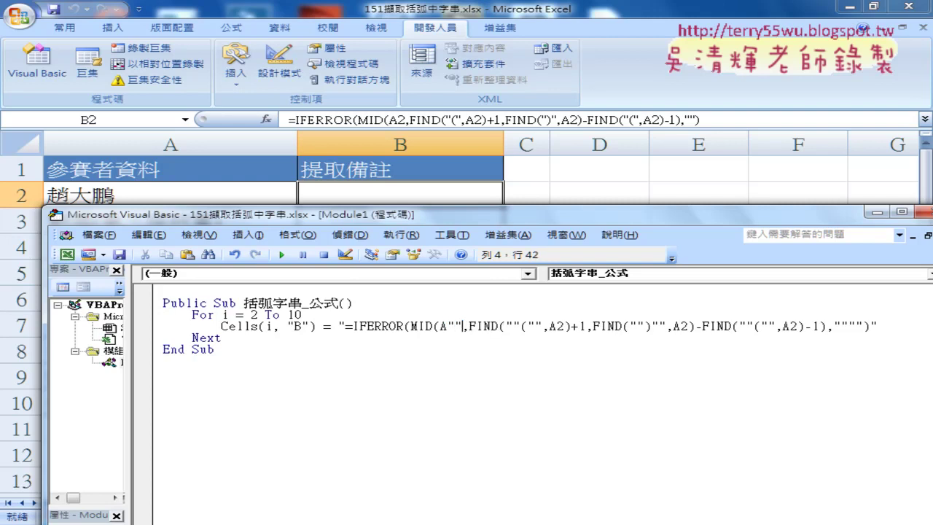
pyautogui.write('&')
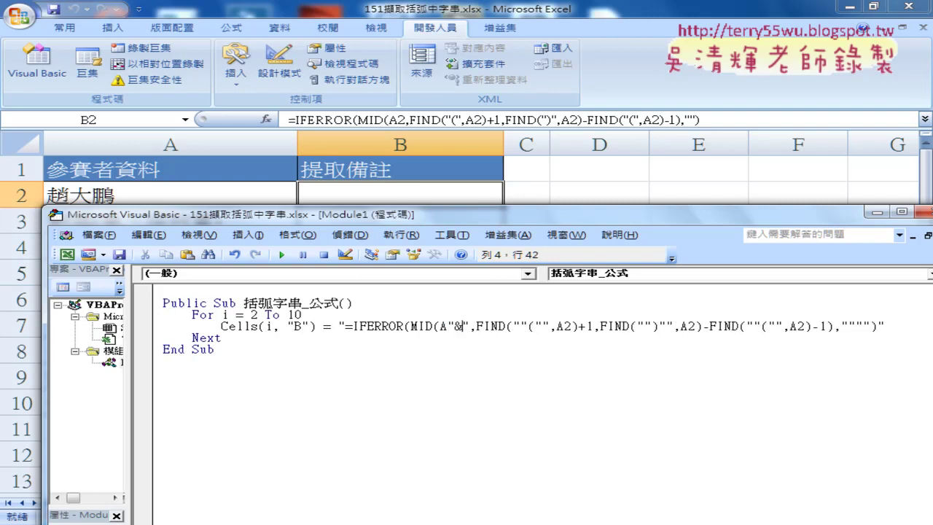
pyautogui.write('&')
pyautogui.click(462, 325)
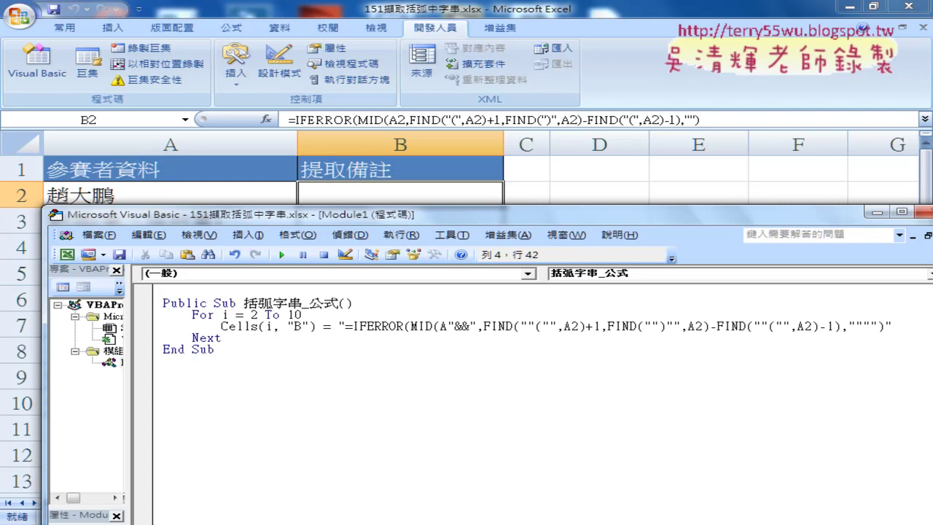
pyautogui.write('i')
pyautogui.press('Left')
pyautogui.press('Left')
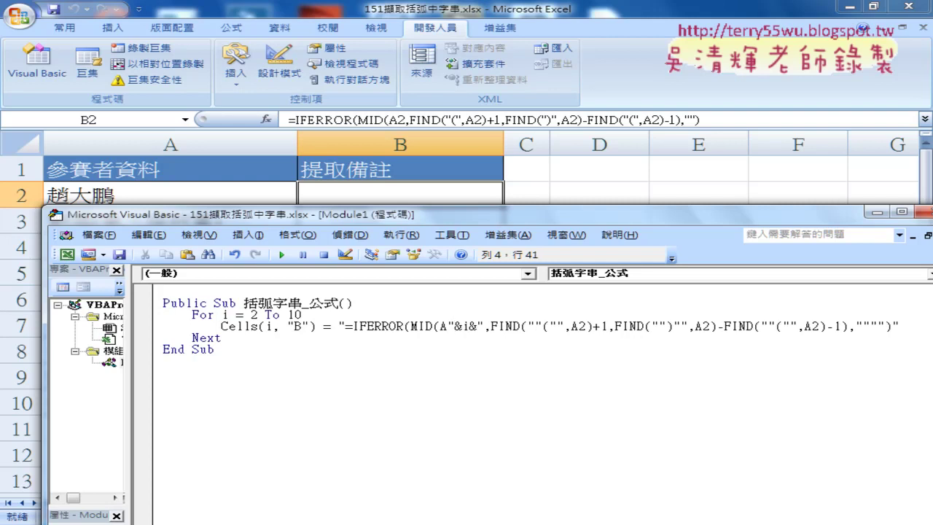
pyautogui.press('space')
pyautogui.press('Right')
pyautogui.press('space')
pyautogui.press('Right')
pyautogui.press('space')
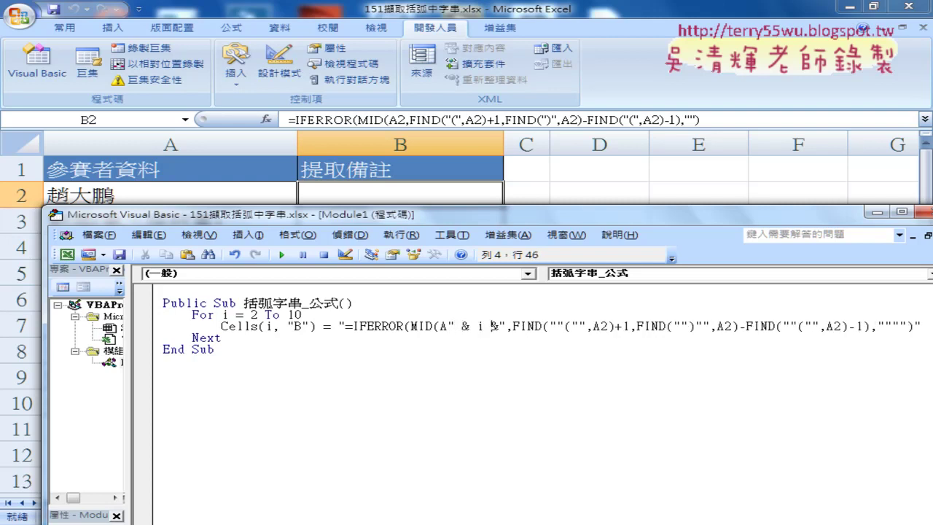
pyautogui.press('Right')
pyautogui.press('space')
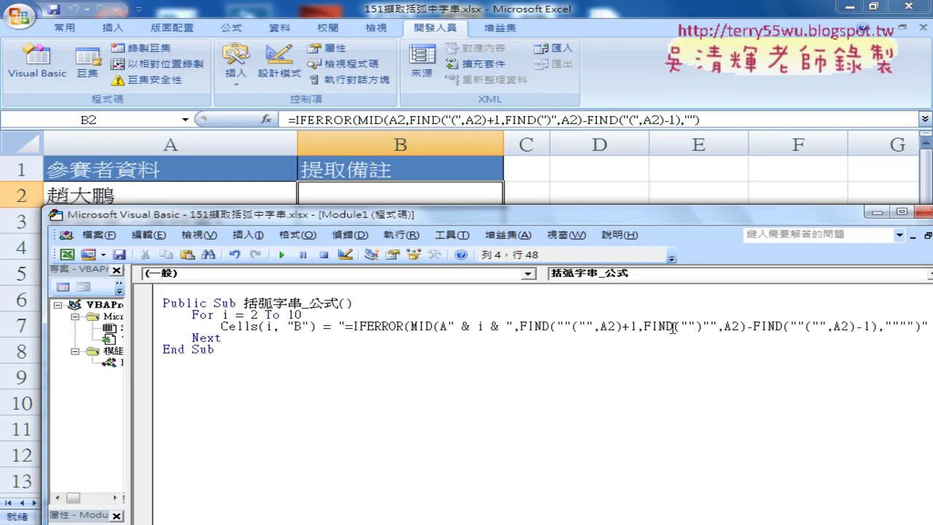
# Step: Replace the A2 inside the first FIND with the "A" & i & row fragment
pyautogui.click(616, 326)
pyautogui.hotkey('shift', 'Left')
pyautogui.write('""')
pyautogui.press('Left')
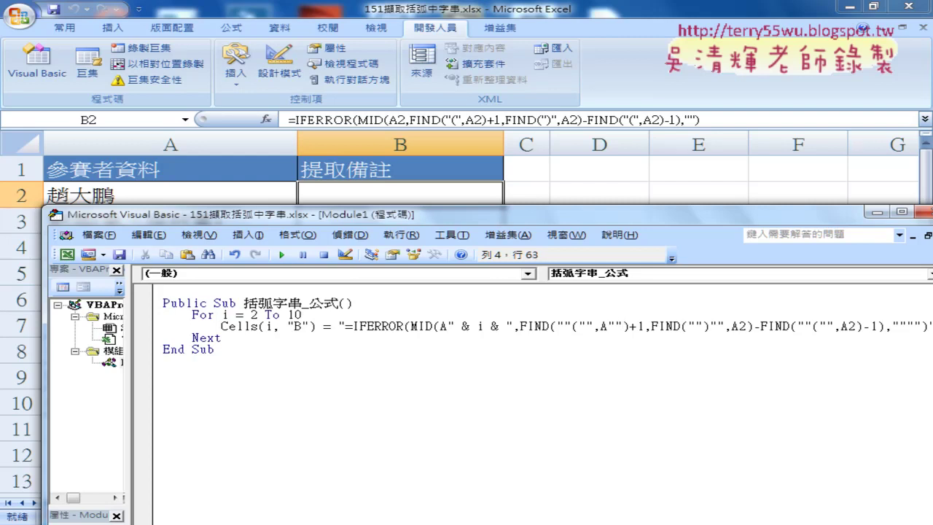
pyautogui.write('&i&')
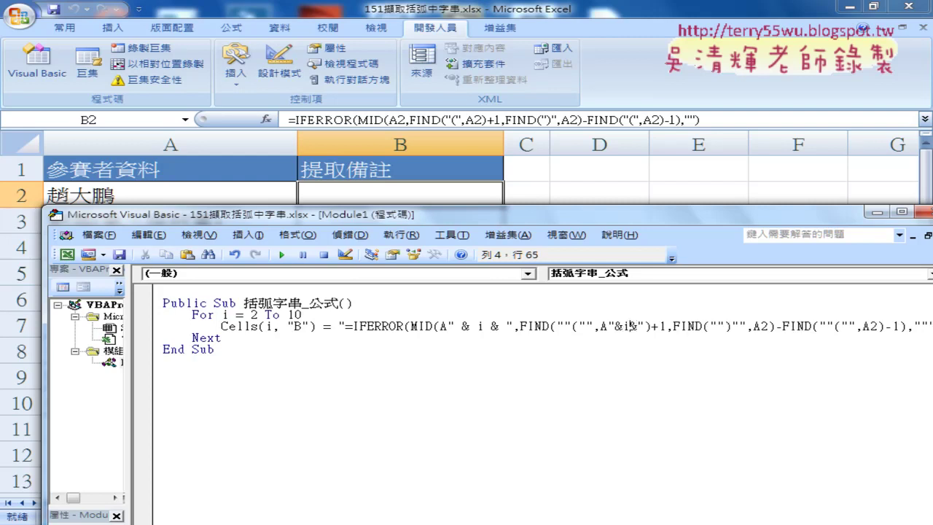
pyautogui.press('Left')
pyautogui.press('Left')
pyautogui.press('Right')
pyautogui.press('Right')
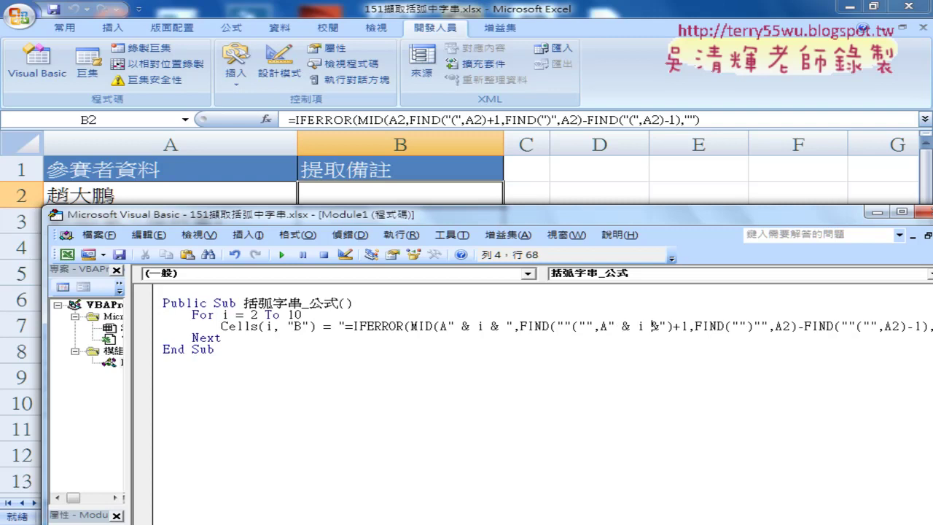
pyautogui.press('Right')
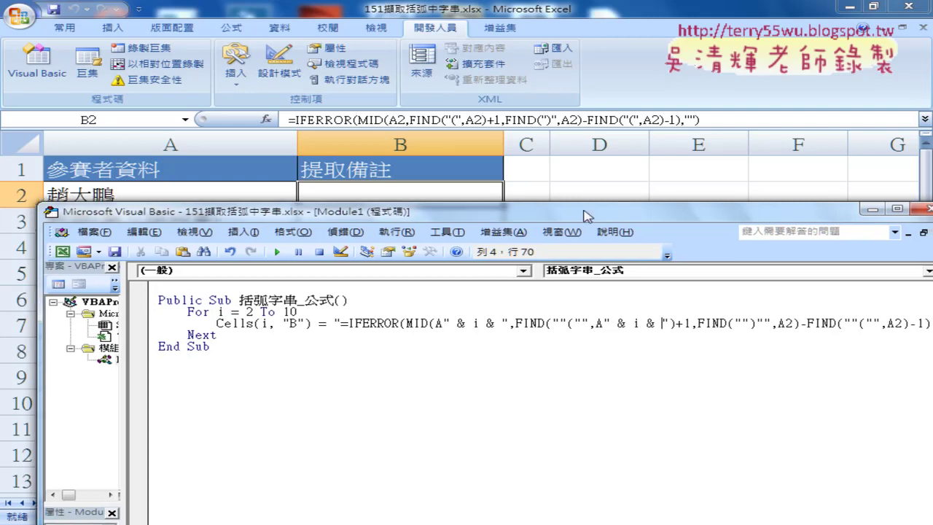
# Step: Copy the "A" & i & fragment and paste it over the second FIND's A2
pyautogui.moveTo(591, 215); pyautogui.dragTo(451, 154)
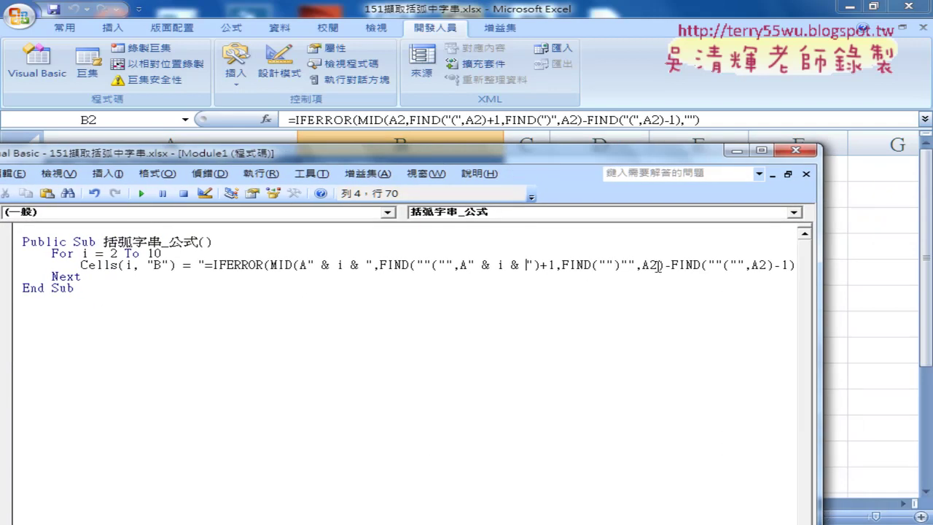
pyautogui.moveTo(468, 265); pyautogui.dragTo(535, 265)
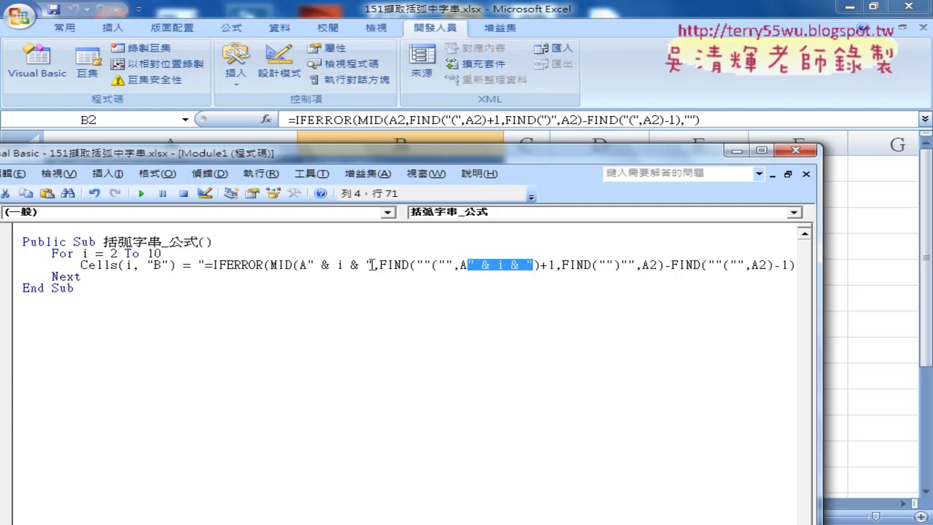
pyautogui.rightClick(515, 269)
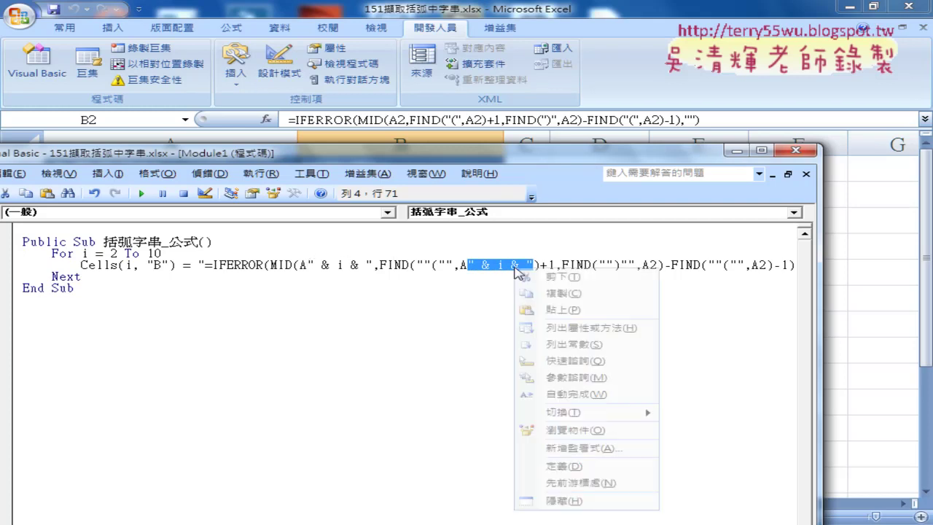
pyautogui.click(552, 293)
pyautogui.moveTo(649, 265); pyautogui.dragTo(656, 267)
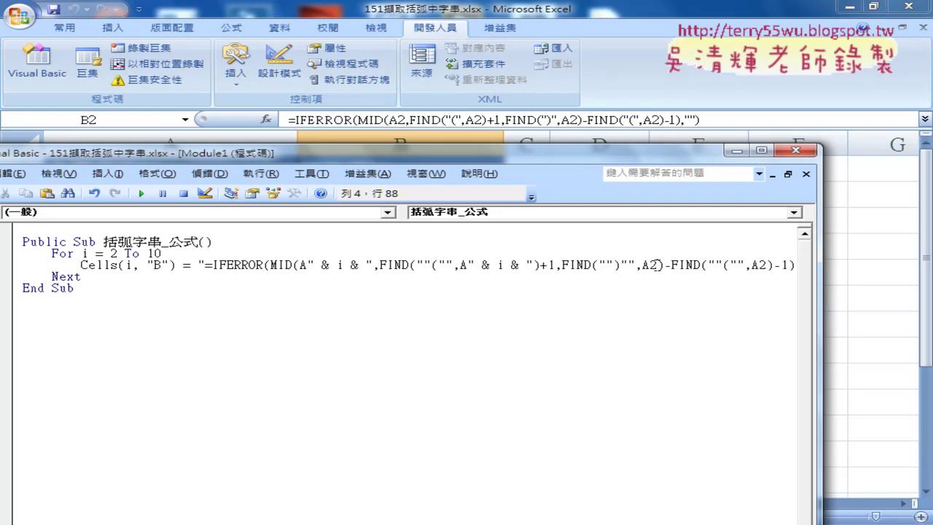
pyautogui.rightClick(654, 269)
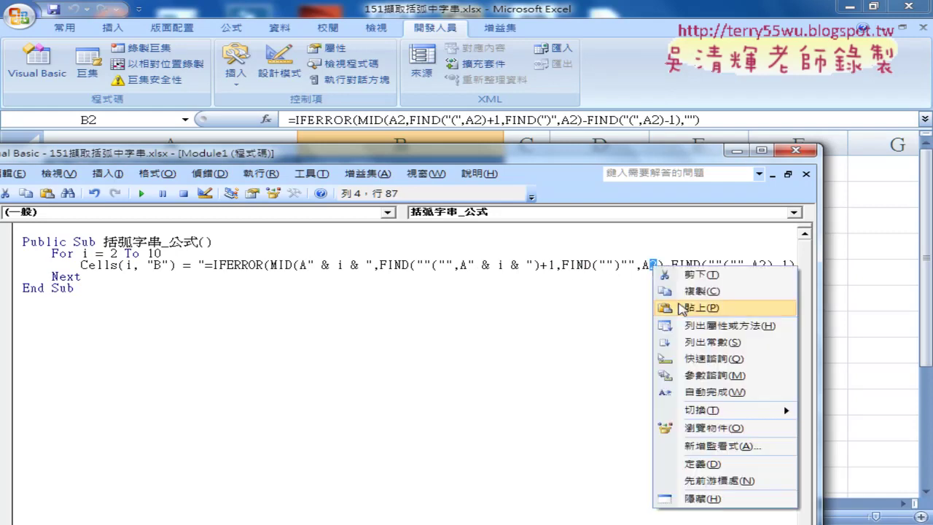
pyautogui.click(679, 308)
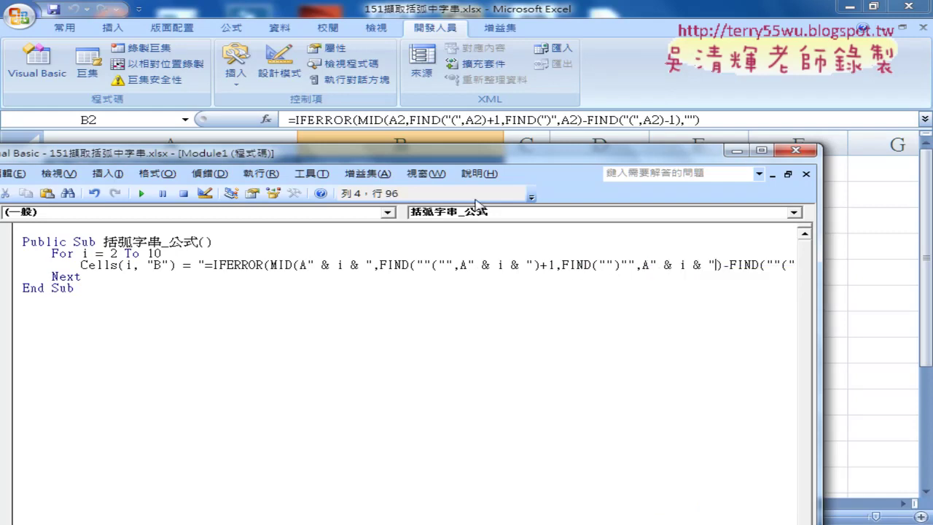
# Step: Paste the row fragment over the last A2 reference, then move the editor aside
pyautogui.moveTo(490, 160); pyautogui.dragTo(519, 102)
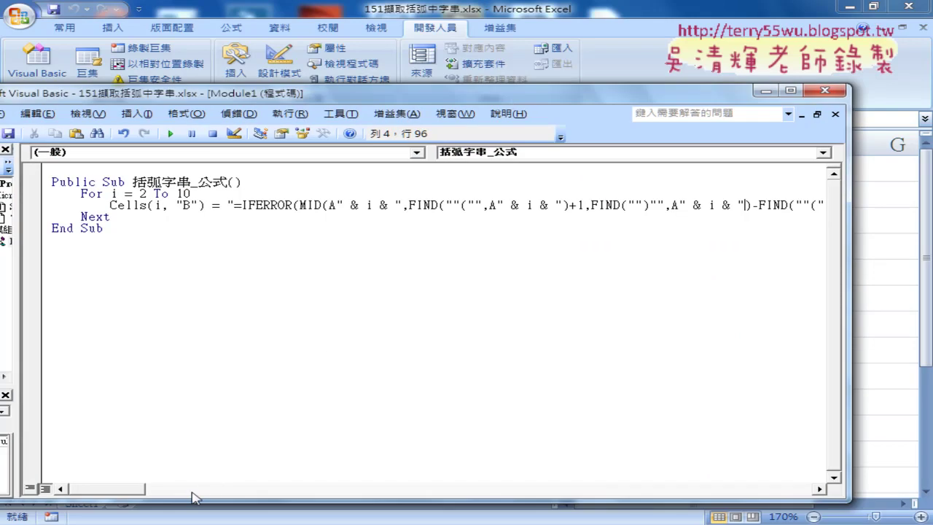
pyautogui.moveTo(136, 493); pyautogui.dragTo(132, 496)
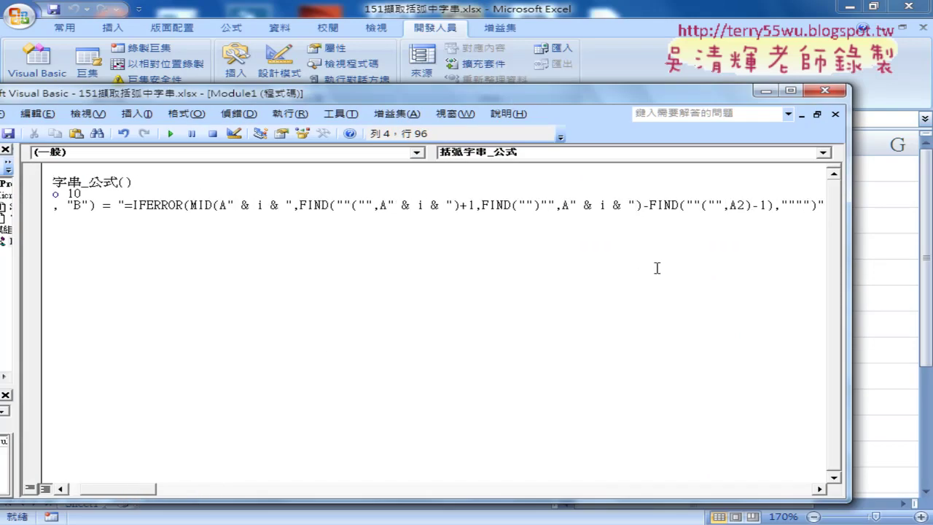
pyautogui.moveTo(746, 206); pyautogui.dragTo(736, 206)
pyautogui.rightClick(741, 207)
pyautogui.click(766, 249)
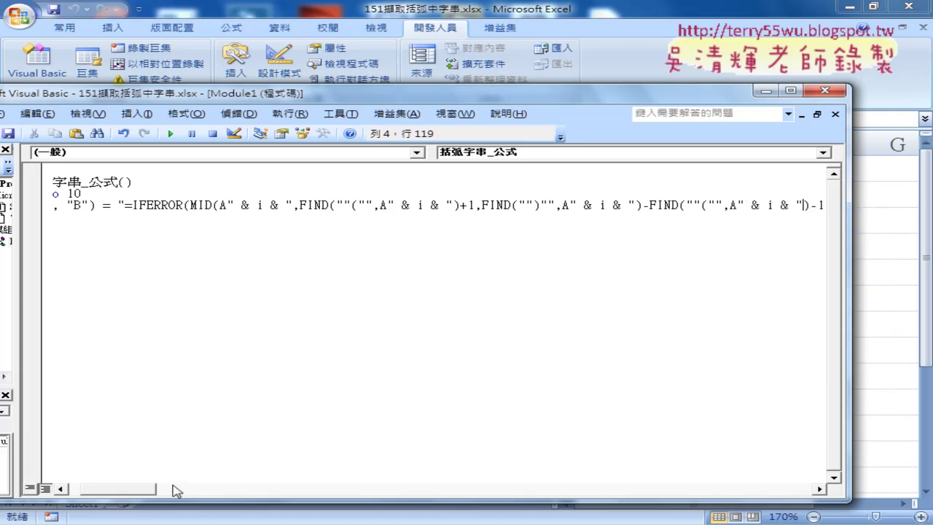
pyautogui.moveTo(135, 494); pyautogui.dragTo(121, 494)
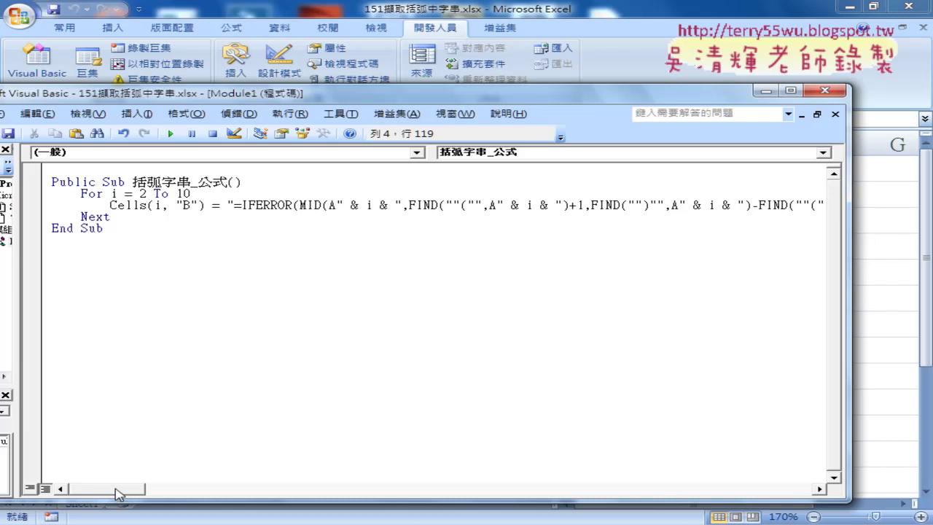
pyautogui.moveTo(300, 94)
pyautogui.mouseDown()
pyautogui.moveTo(566, 126)
pyautogui.moveTo(657, 56)
pyautogui.mouseUp()
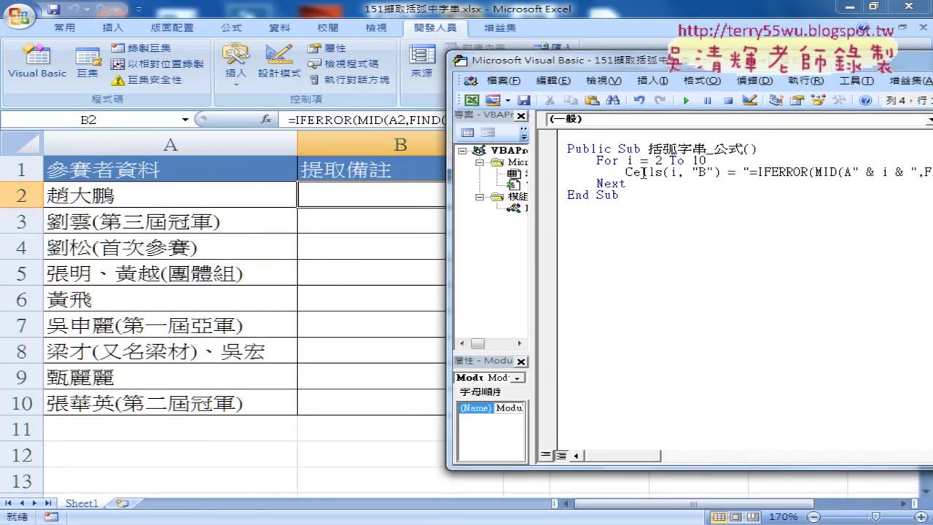
# Step: Run 括弧字串_公式 so B2:B10 fill with each name's bracketed note
pyautogui.click(686, 100)
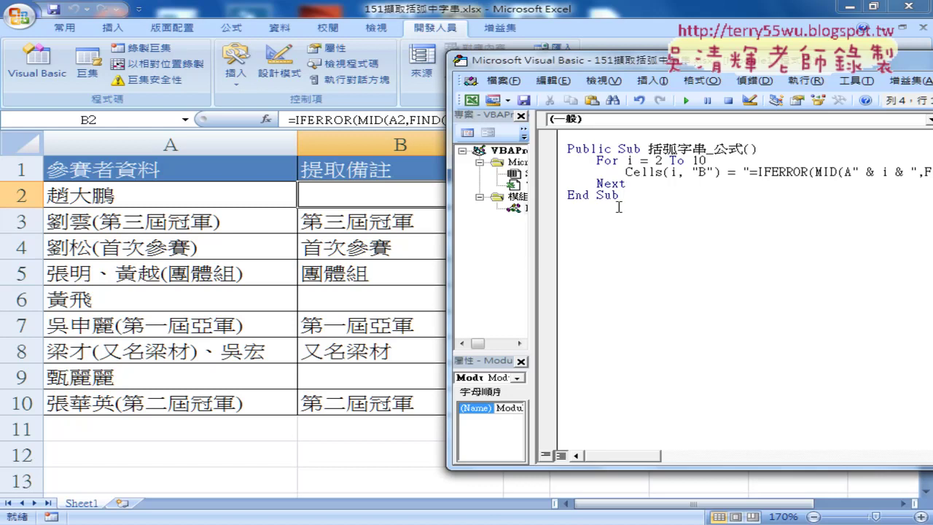
pyautogui.moveTo(620, 198); pyautogui.dragTo(567, 148)
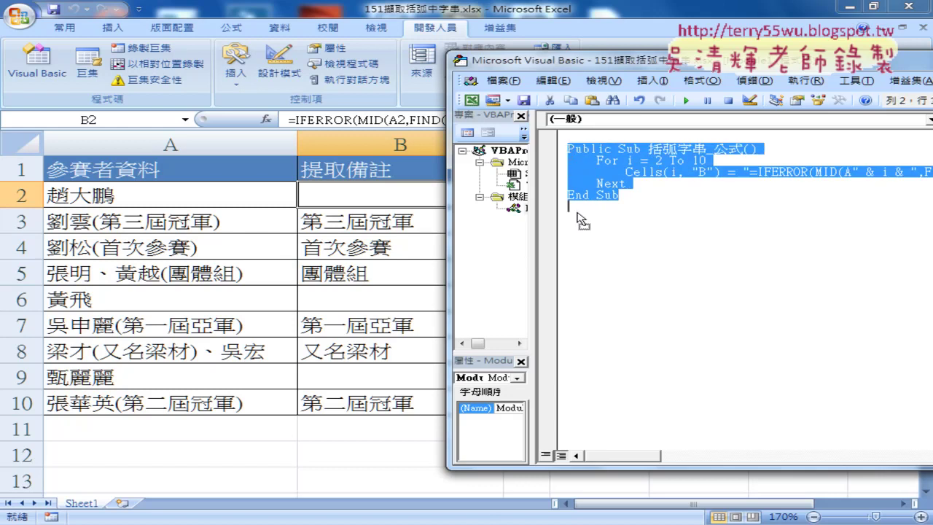
# Step: Duplicate the macro below itself and rename the copy 清除
pyautogui.moveTo(577, 213); pyautogui.dragTo(578, 213)
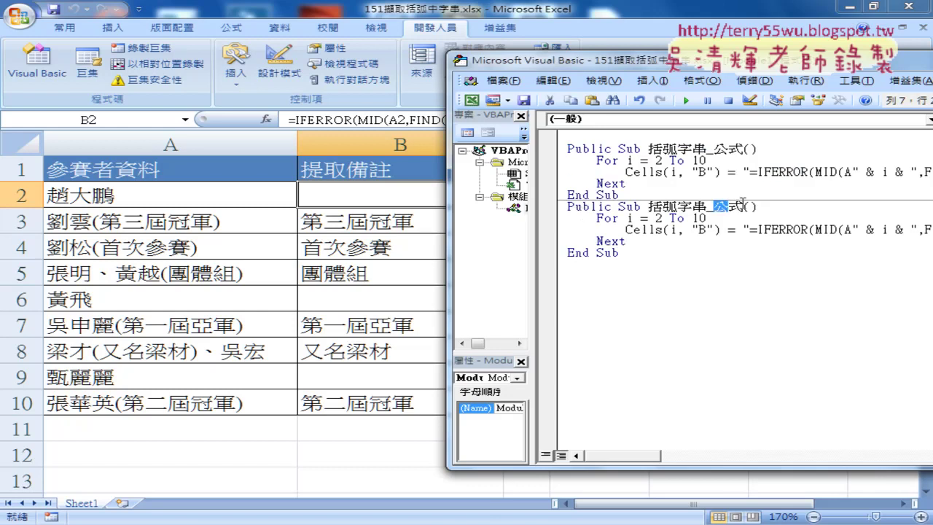
pyautogui.moveTo(741, 207); pyautogui.dragTo(648, 207)
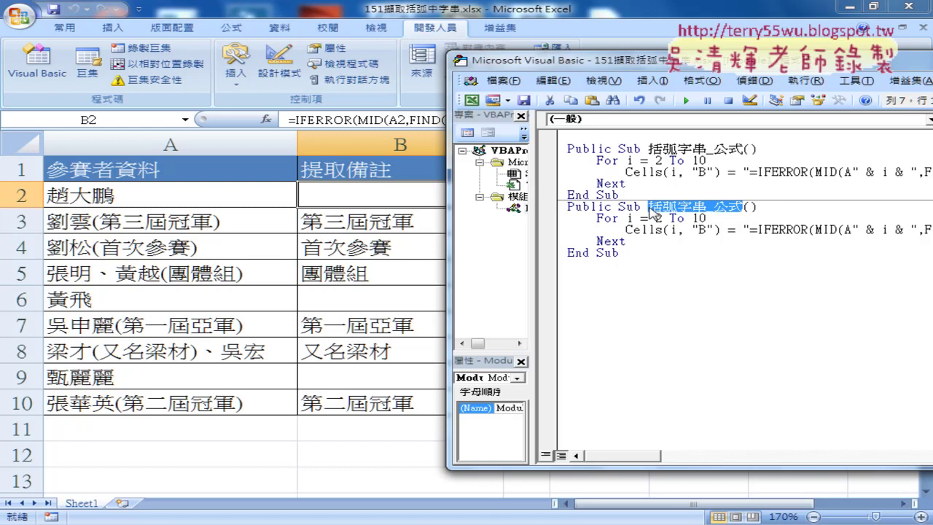
pyautogui.moveTo(654, 212); pyautogui.dragTo(654, 217)
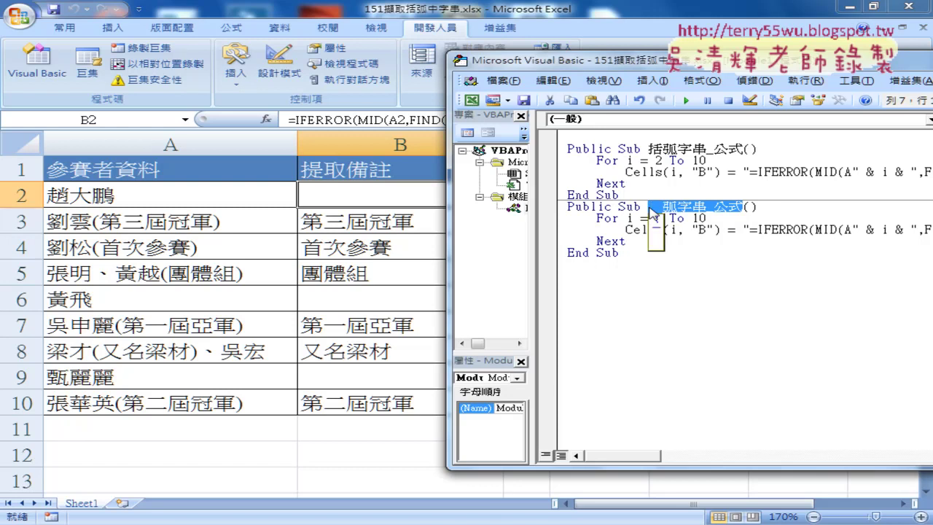
pyautogui.write('清')
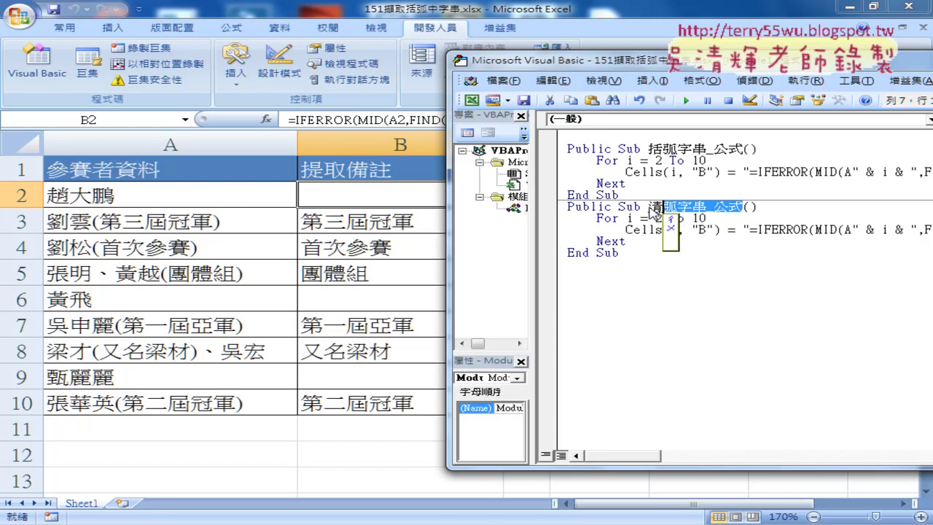
pyautogui.write('除')
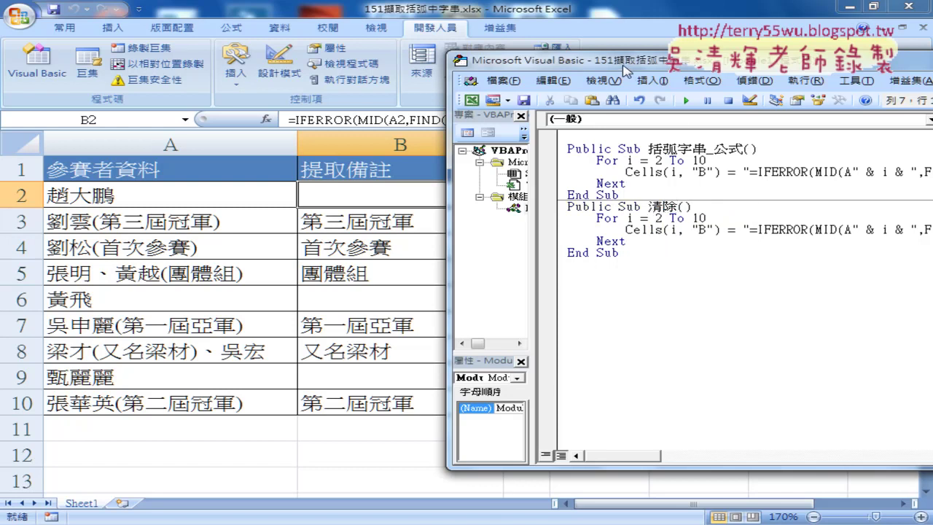
# Step: Replace the formula on the 清除 macro's Cells line with an empty string ""
pyautogui.moveTo(623, 64); pyautogui.dragTo(551, 66)
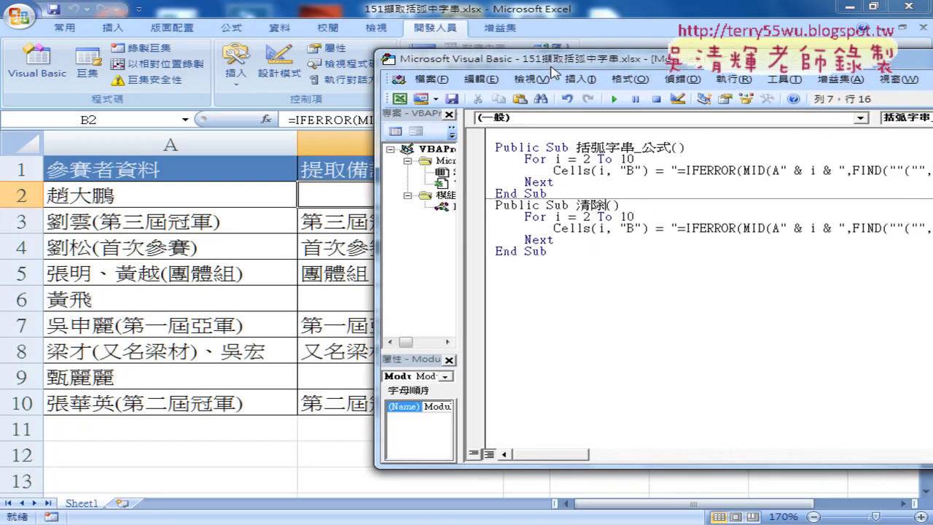
pyautogui.click(671, 228)
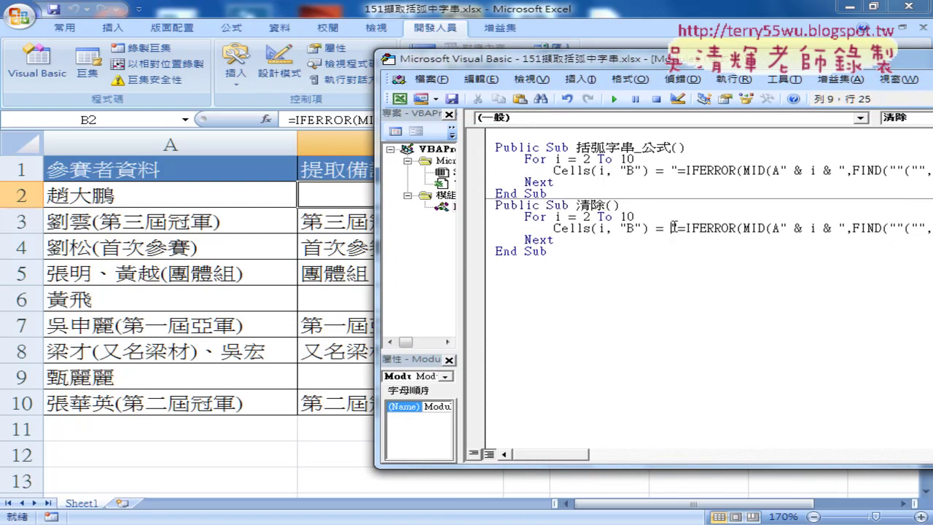
pyautogui.hotkey('shift', 'End')
pyautogui.press('Delete')
pyautogui.write('"')
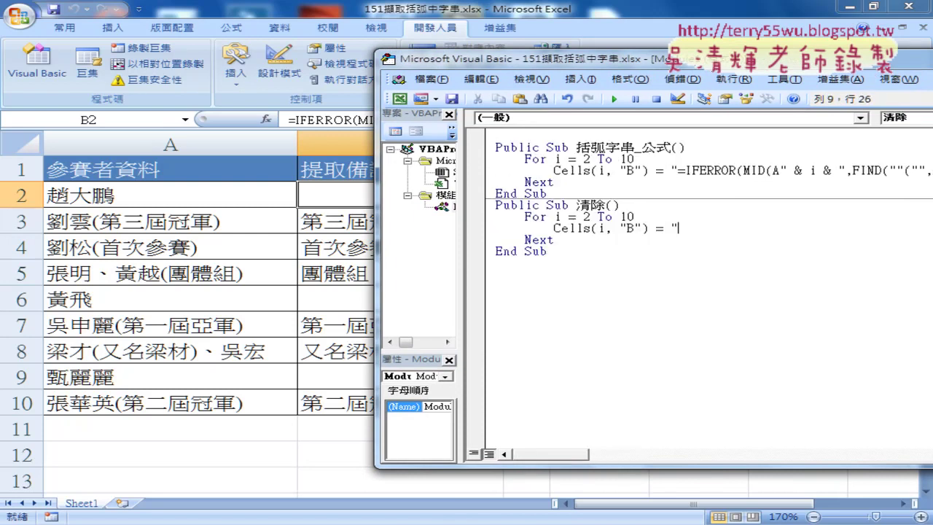
pyautogui.write('"')
# Step: Run 清除 to blank column B, then run 括弧字串_公式 to refill it
pyautogui.click(598, 229)
pyautogui.click(614, 103)
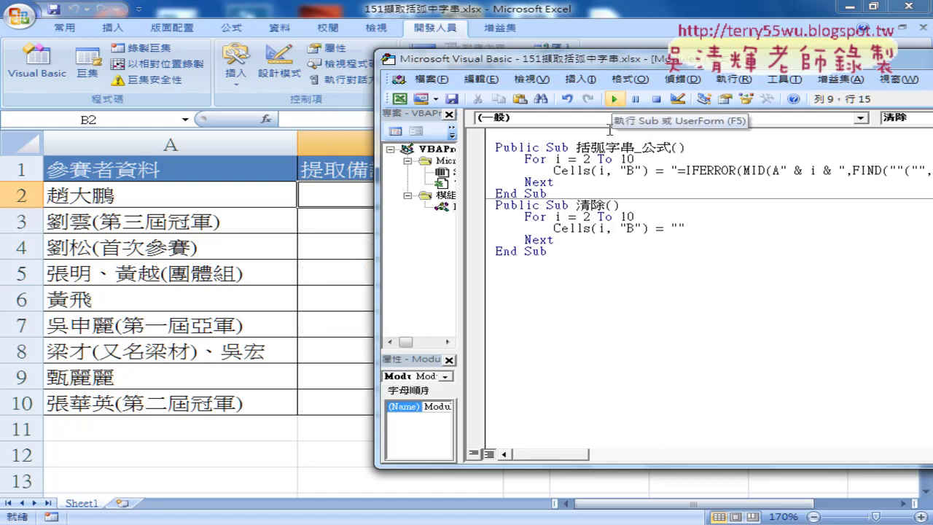
pyautogui.press('Up')
pyautogui.press('Up')
pyautogui.press('Up')
pyautogui.click(616, 100)
# Step: Draw a button over D1:E2 assigned to 括弧字串_公式 and caption it 括弧字串_公式
pyautogui.click(353, 220)
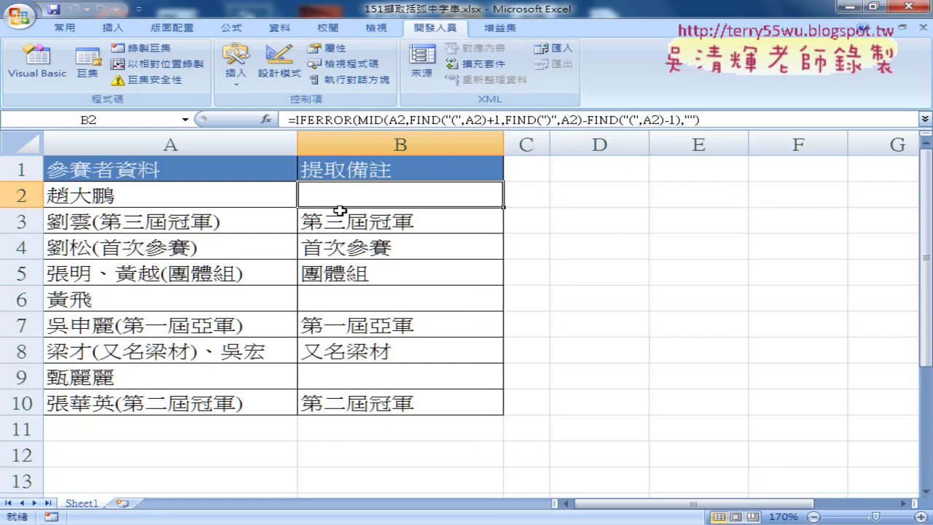
pyautogui.click(236, 73)
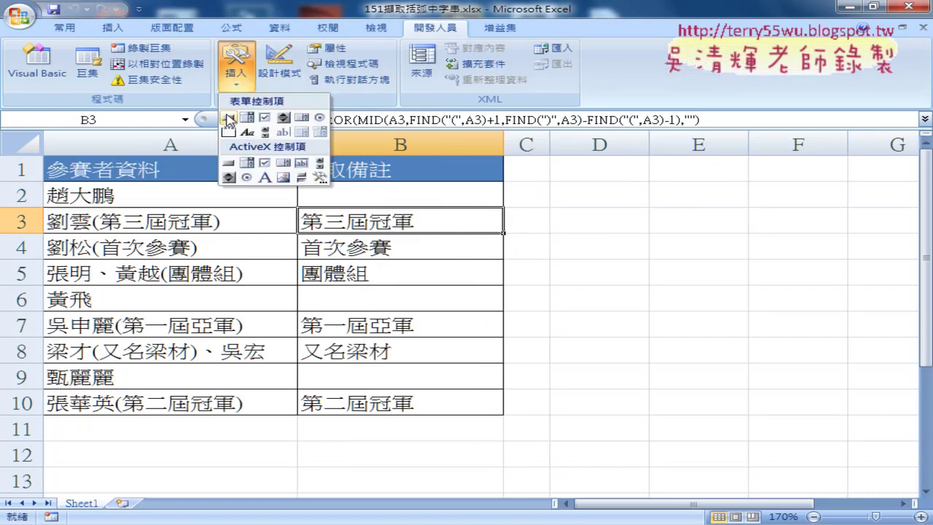
pyautogui.click(229, 118)
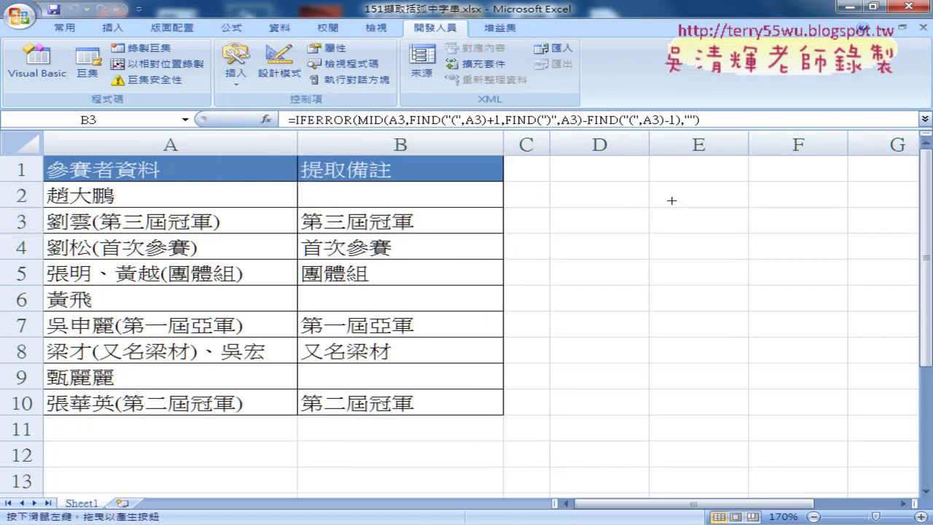
pyautogui.moveTo(543, 171); pyautogui.dragTo(707, 204)
pyautogui.click(558, 310)
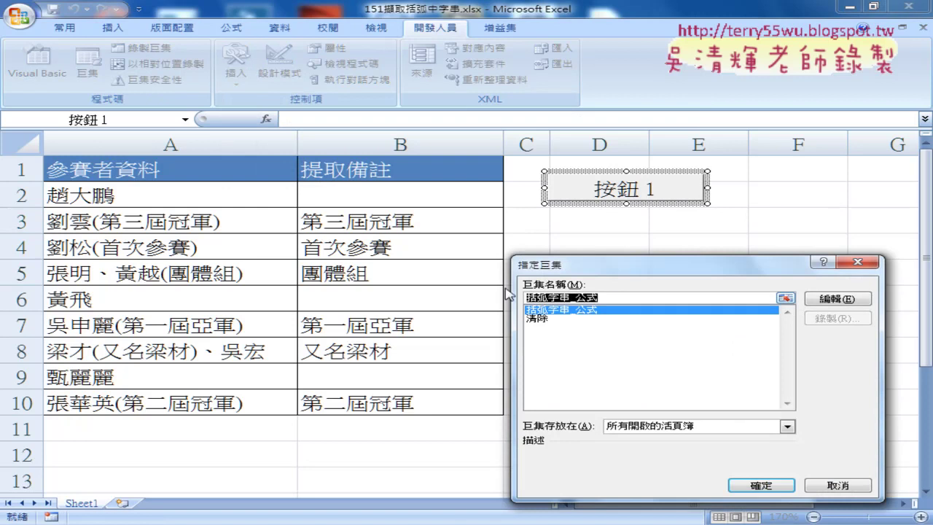
pyautogui.click(762, 485)
pyautogui.write('括弧字串_公式')
pyautogui.click(695, 254)
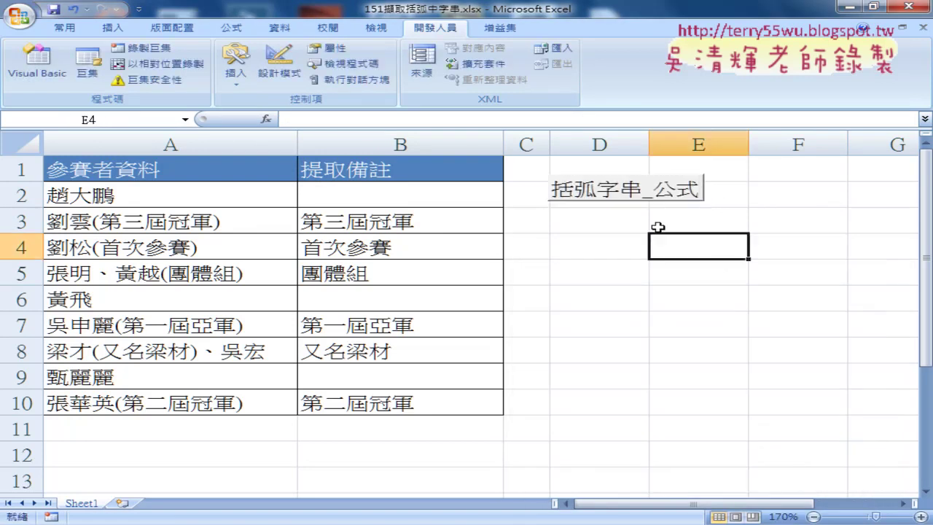
pyautogui.rightClick(639, 193)
pyautogui.click(676, 213)
# Step: Copy the button below the first, assign it the 清除 macro, and caption it 清除
pyautogui.click(543, 219)
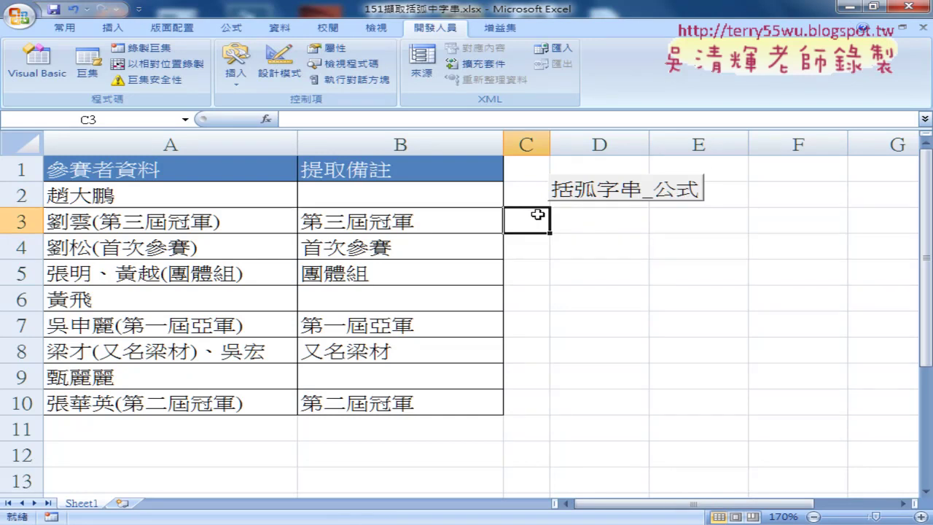
pyautogui.hotkey('ctrl', 'v')
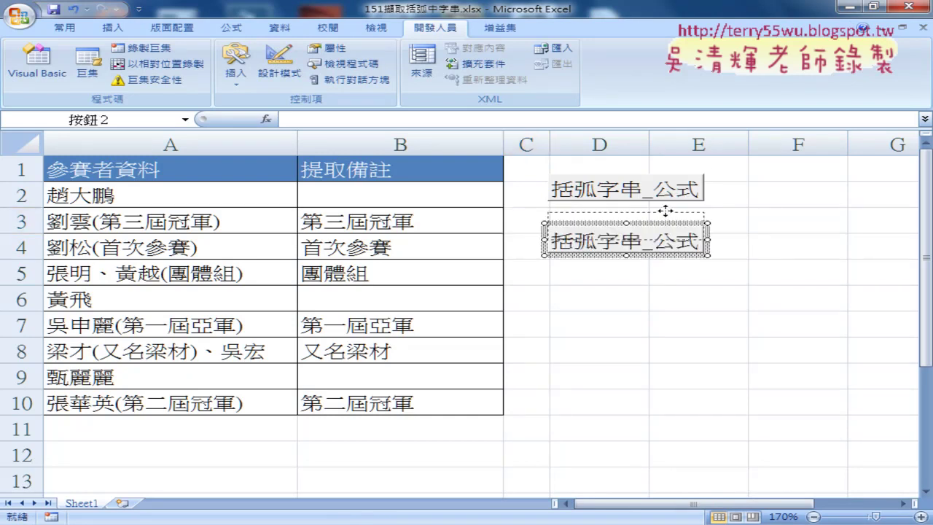
pyautogui.moveTo(662, 218); pyautogui.dragTo(661, 207)
pyautogui.click(764, 274)
pyautogui.rightClick(698, 232)
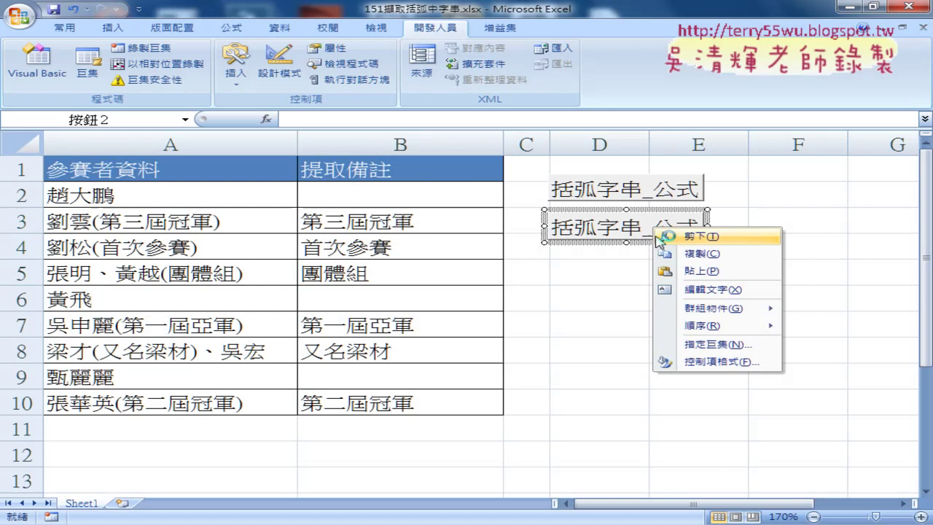
pyautogui.click(751, 339)
pyautogui.click(569, 277)
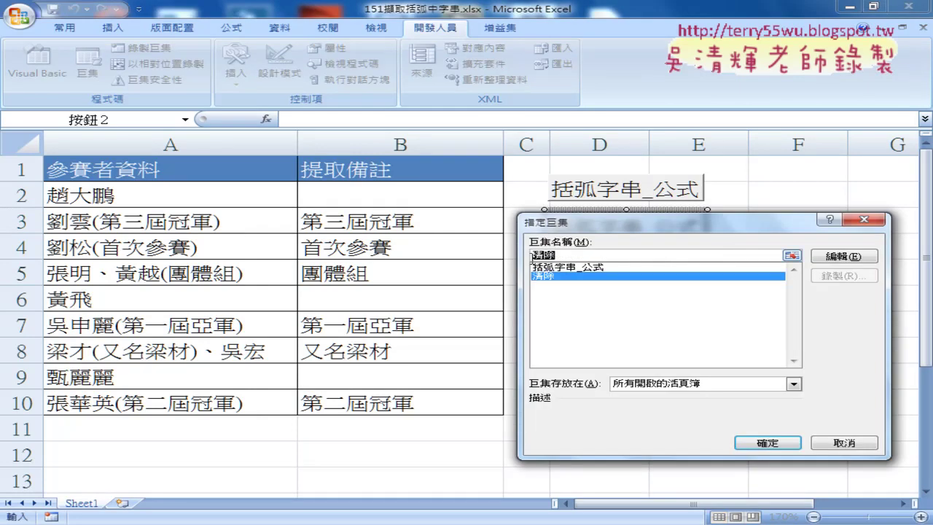
pyautogui.click(774, 451)
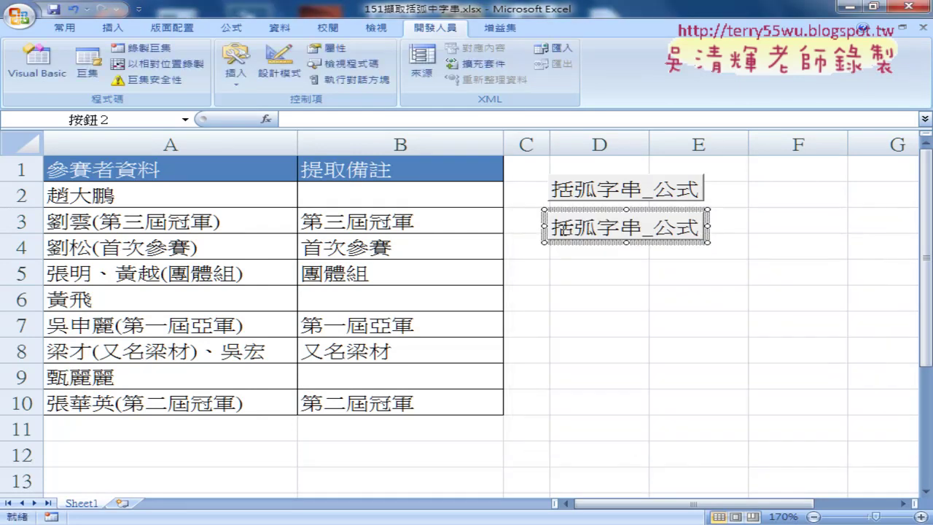
pyautogui.moveTo(565, 228); pyautogui.dragTo(795, 235)
pyautogui.write('清除')
pyautogui.click(785, 293)
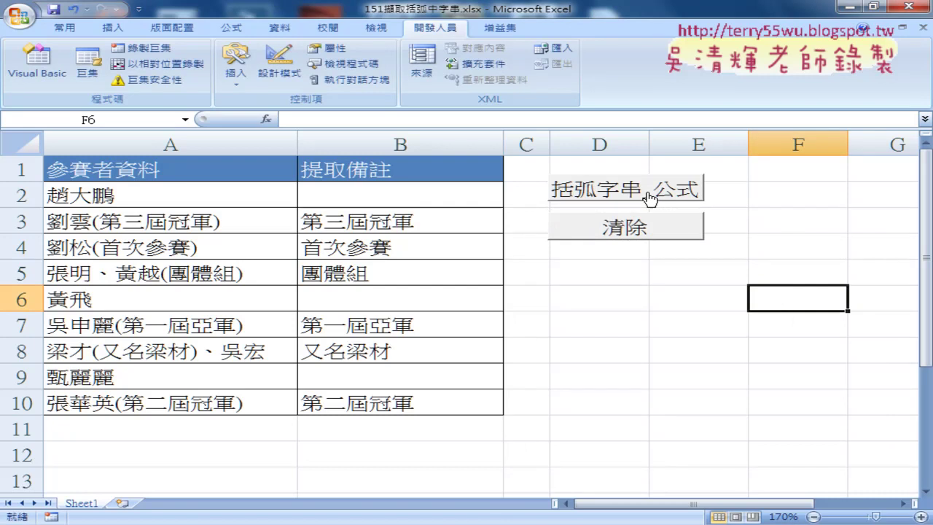
pyautogui.click(645, 235)
pyautogui.click(646, 194)
pyautogui.click(409, 194)
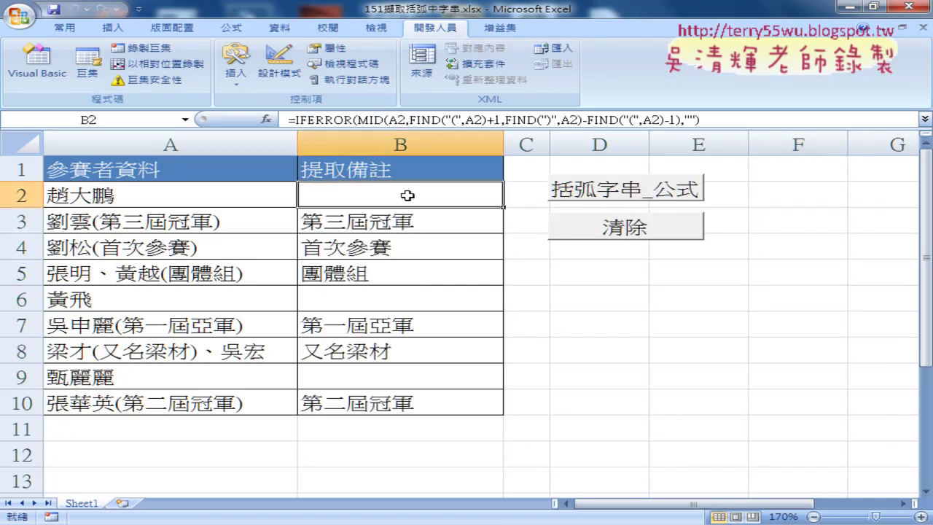
pyautogui.click(408, 223)
pyautogui.click(408, 246)
pyautogui.click(408, 273)
pyautogui.click(604, 229)
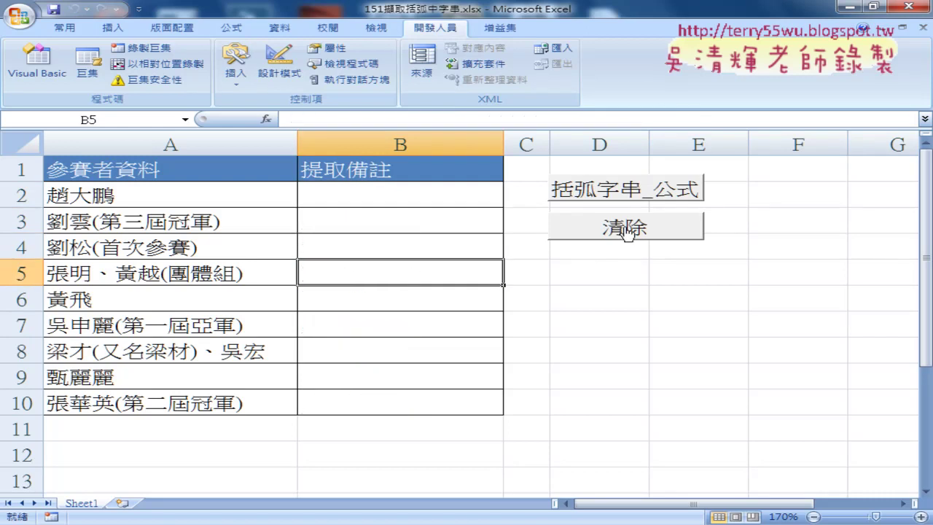
pyautogui.click(655, 191)
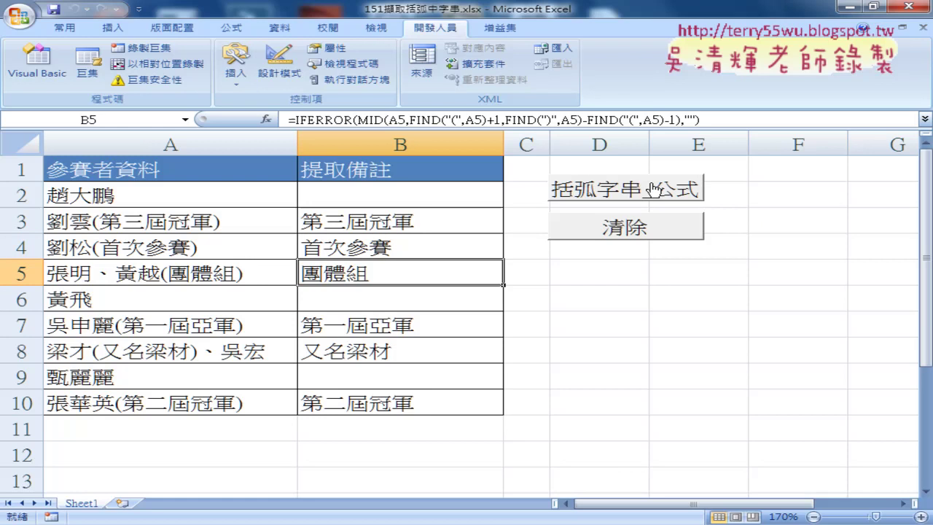
pyautogui.click(659, 266)
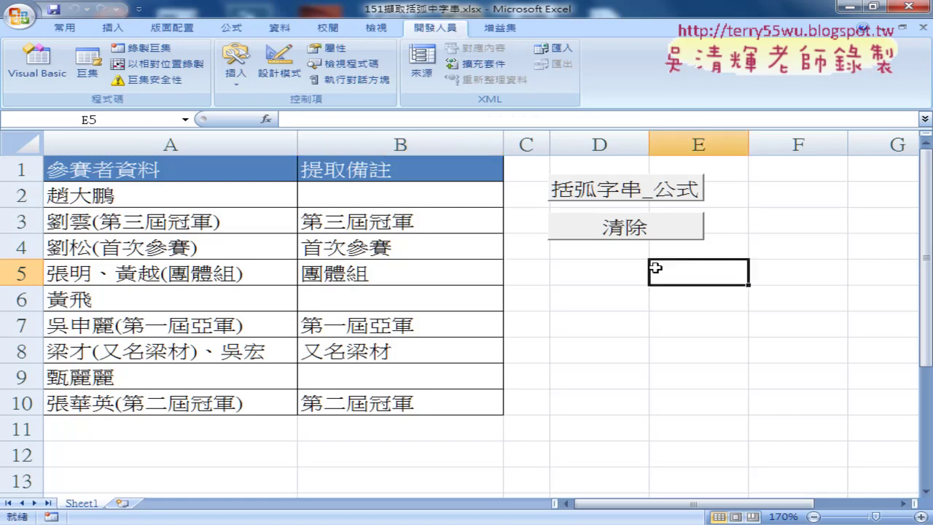
# Step: Reopen Module1 in the VBA editor and highlight Cells(i, "B") in the loop code
pyautogui.click(44, 75)
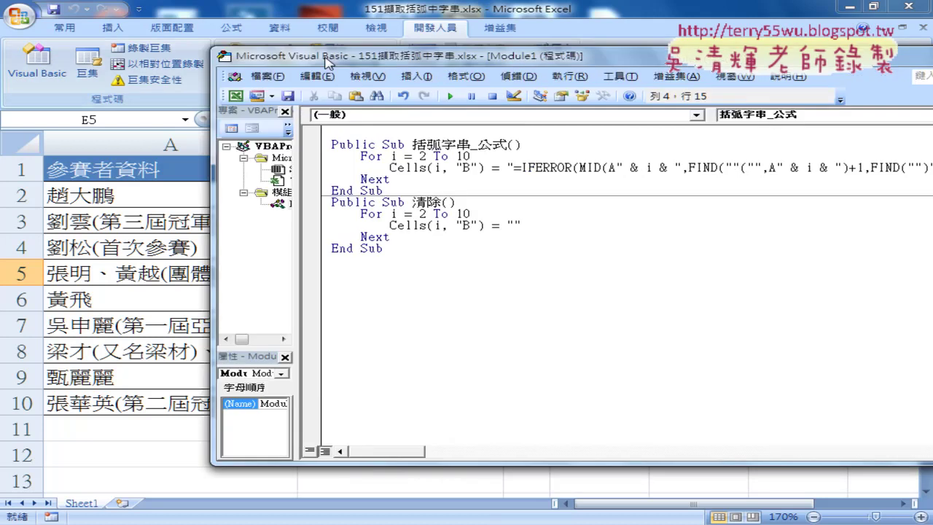
pyautogui.click(355, 76)
pyautogui.click(386, 91)
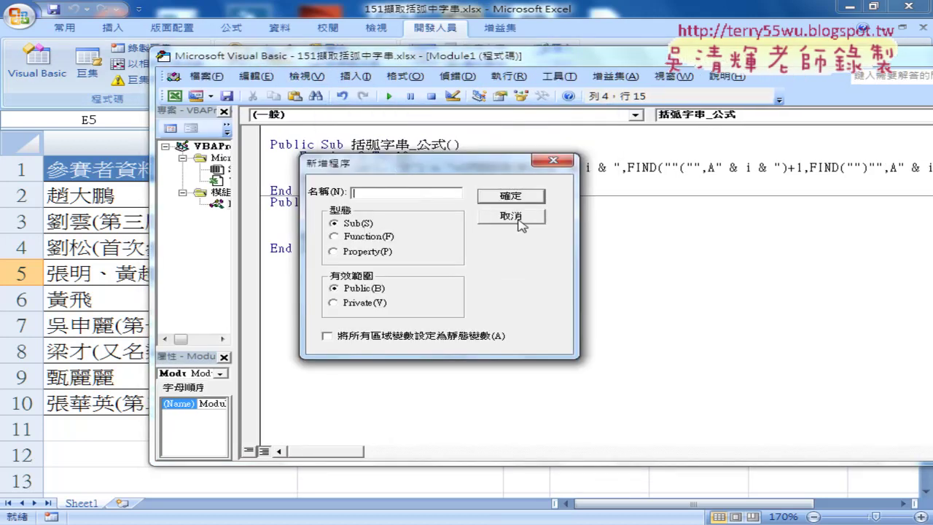
pyautogui.click(512, 216)
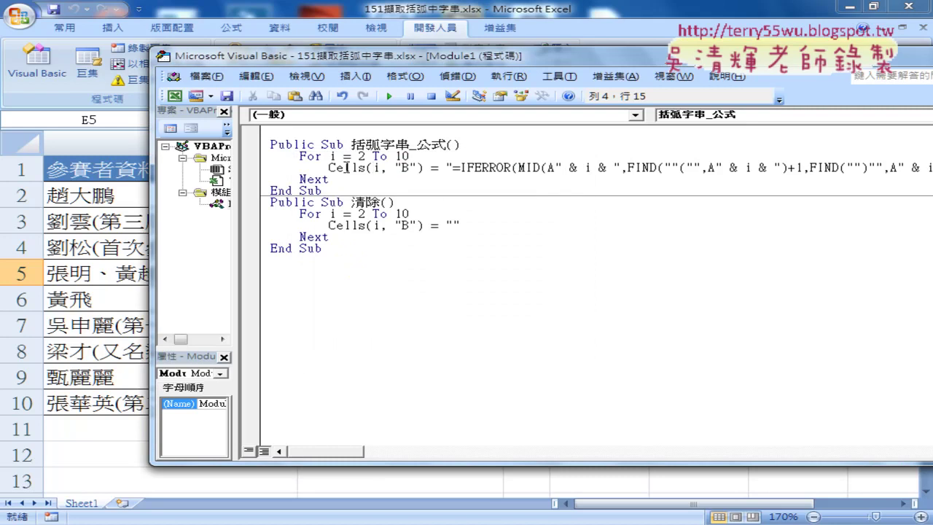
pyautogui.moveTo(328, 168); pyautogui.dragTo(424, 167)
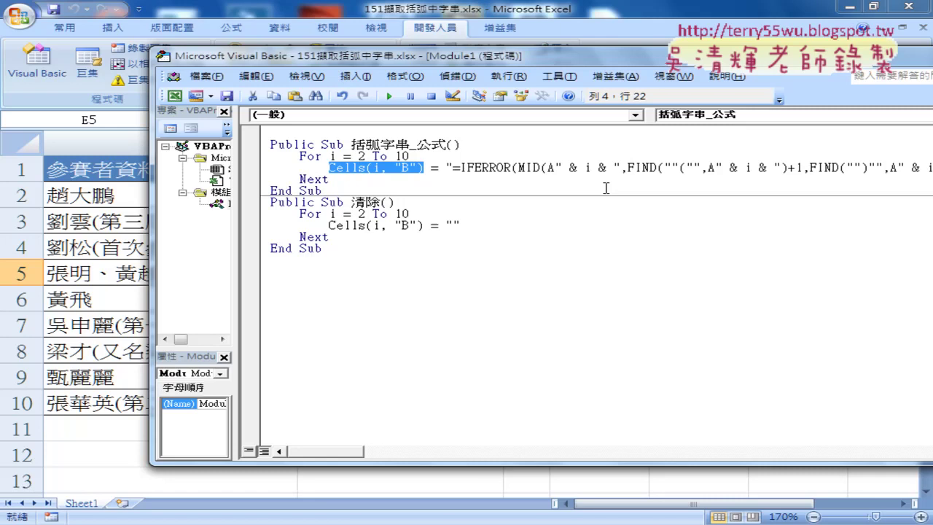
pyautogui.moveTo(620, 168); pyautogui.dragTo(555, 168)
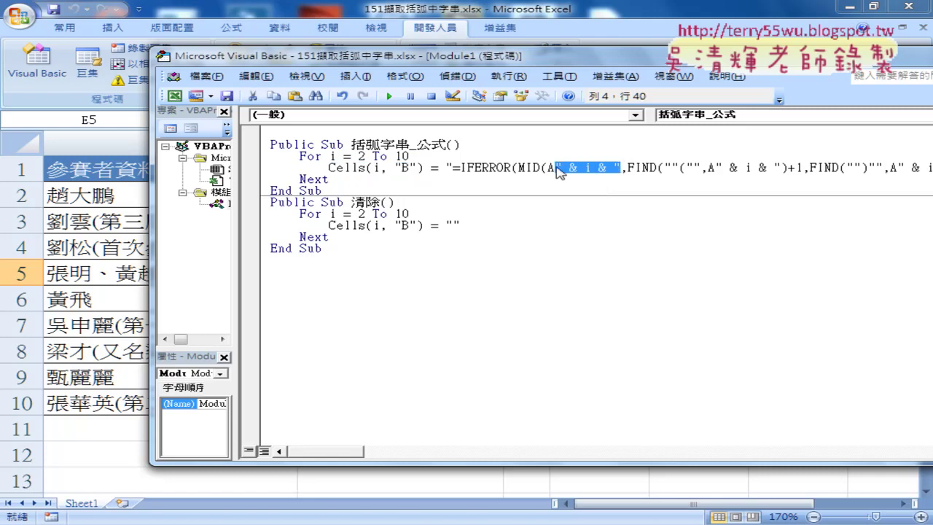